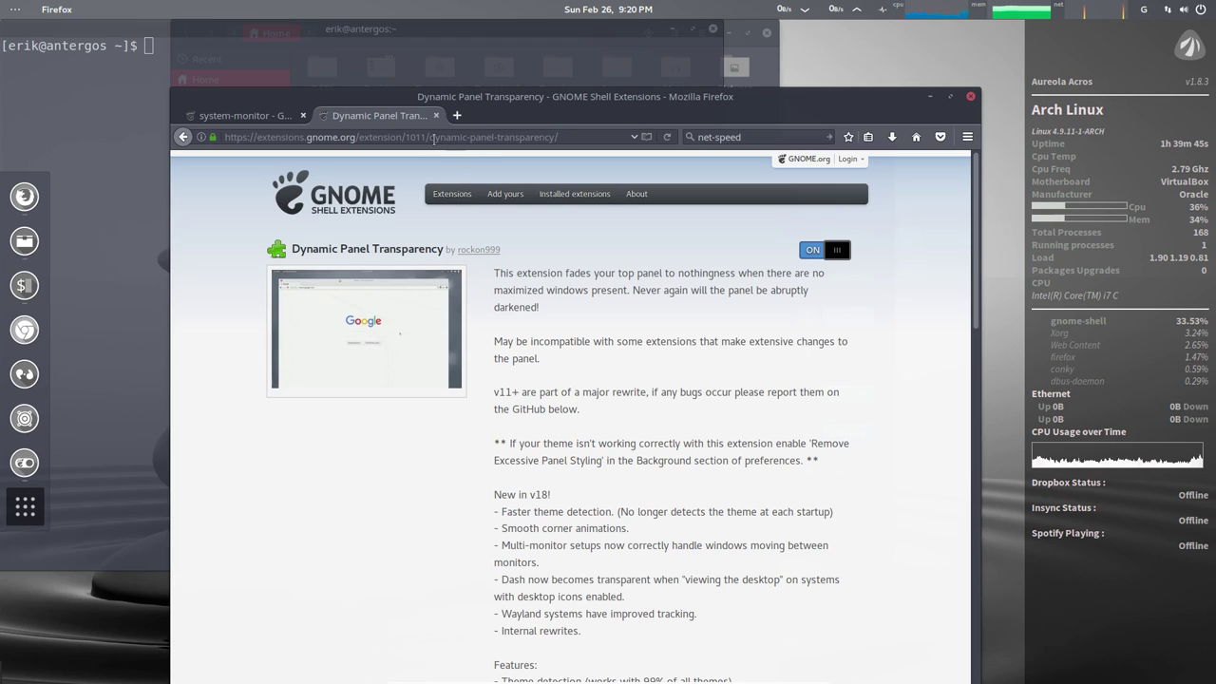
- Minimize Firefox and Files, and move the Tweaks window up-left to reveal the Extensions list
left_click_drag(430, 137, 562, 139)
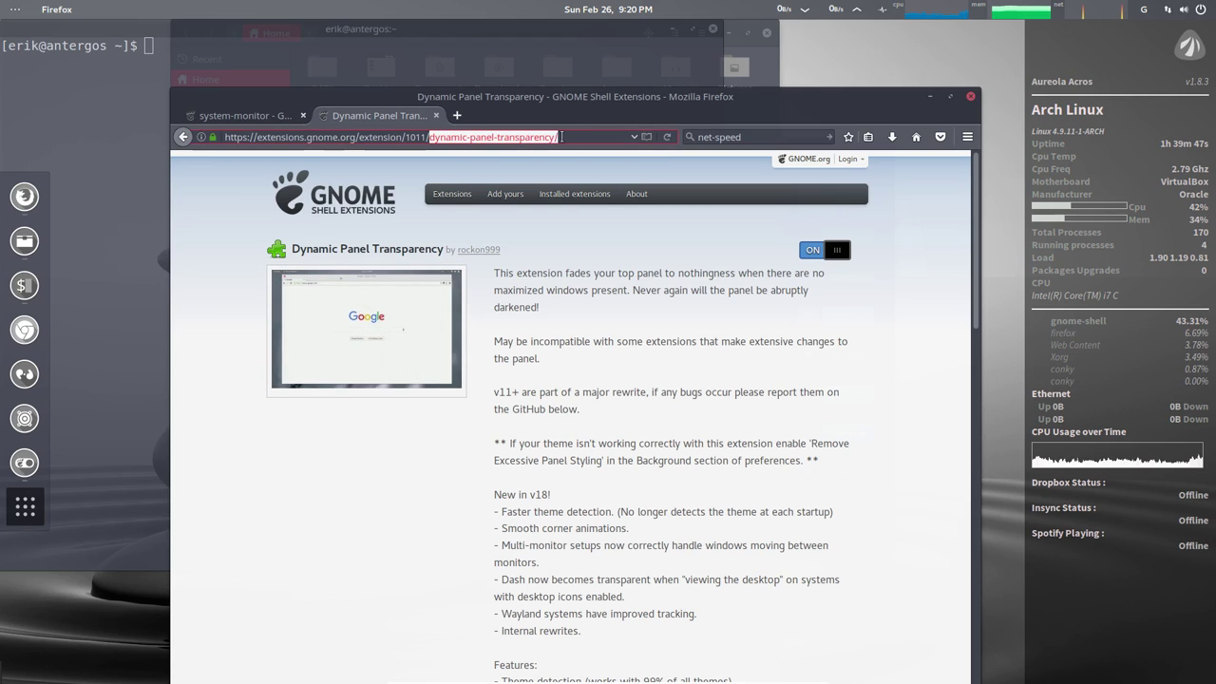
left_click(932, 97)
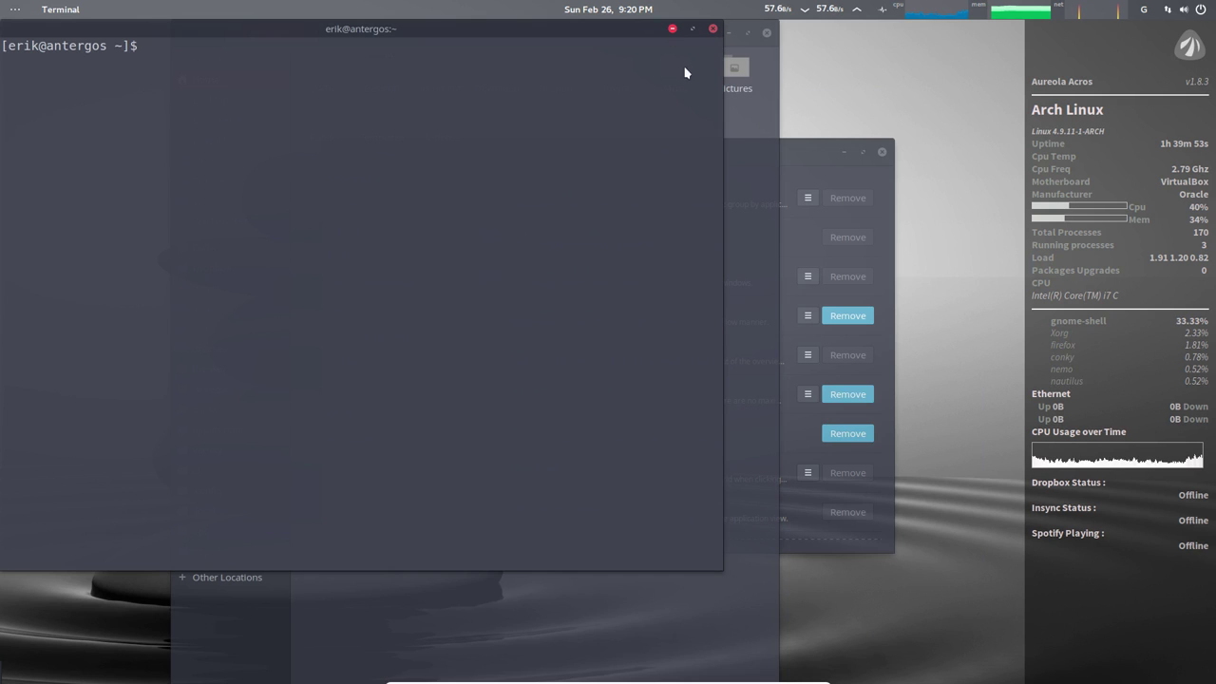
left_click(728, 35)
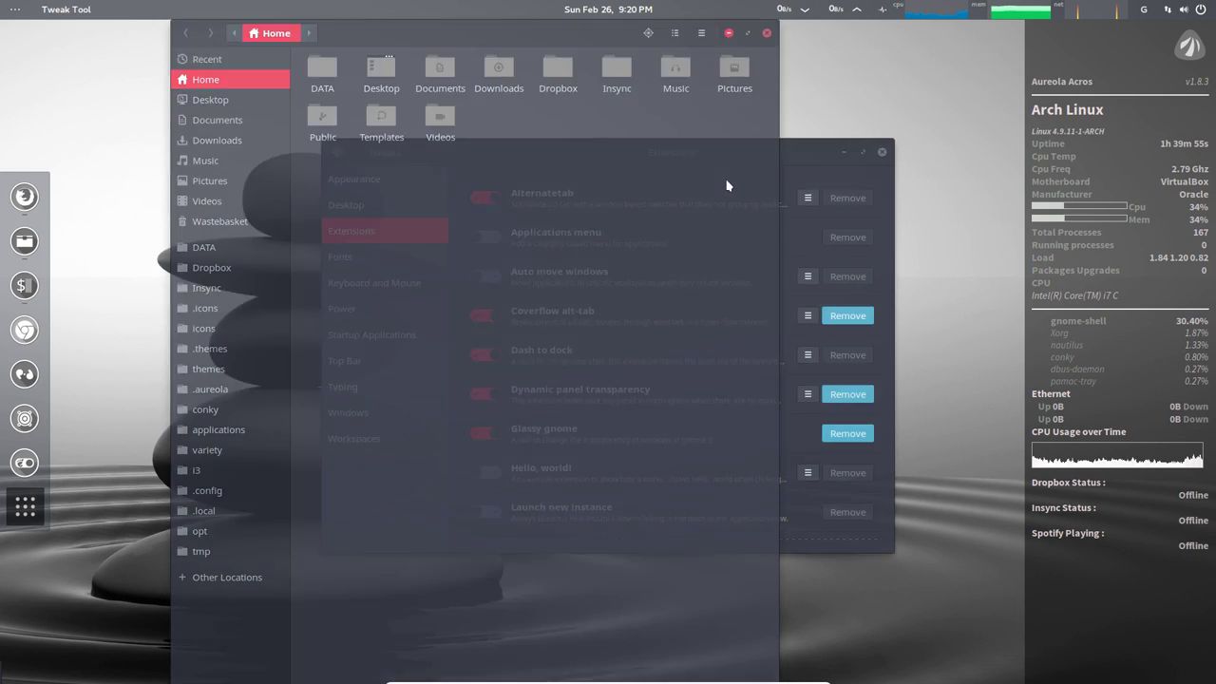
left_click_drag(644, 150, 549, 93)
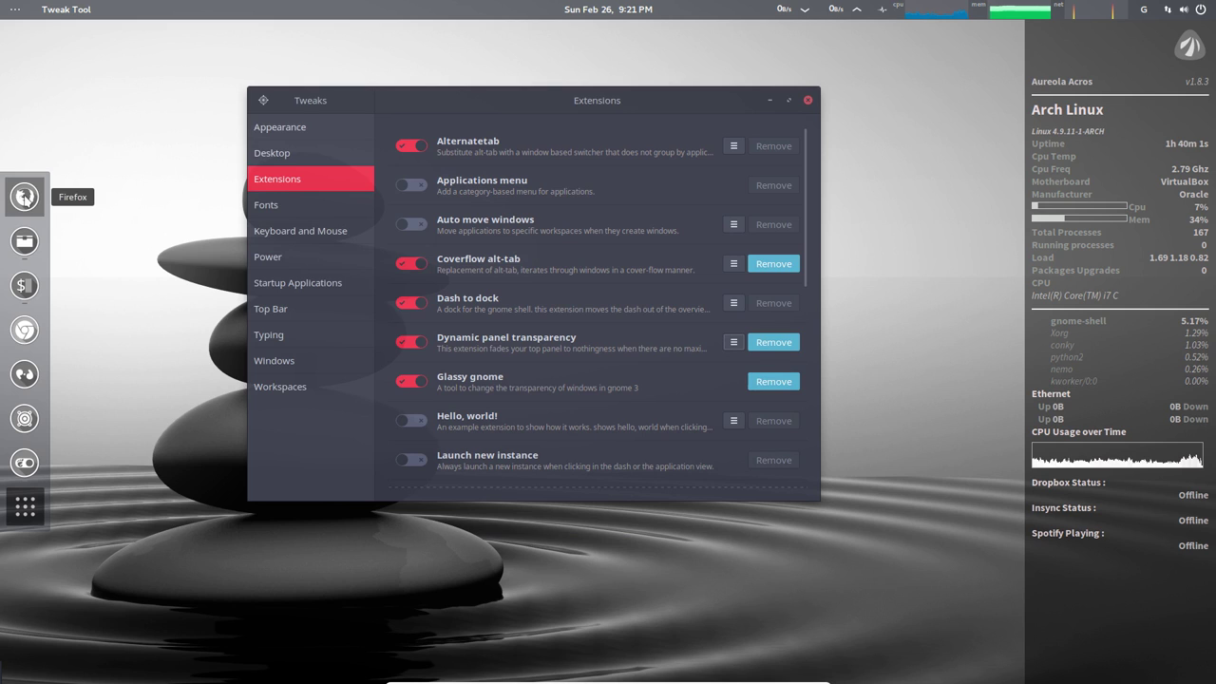
left_click(24, 197)
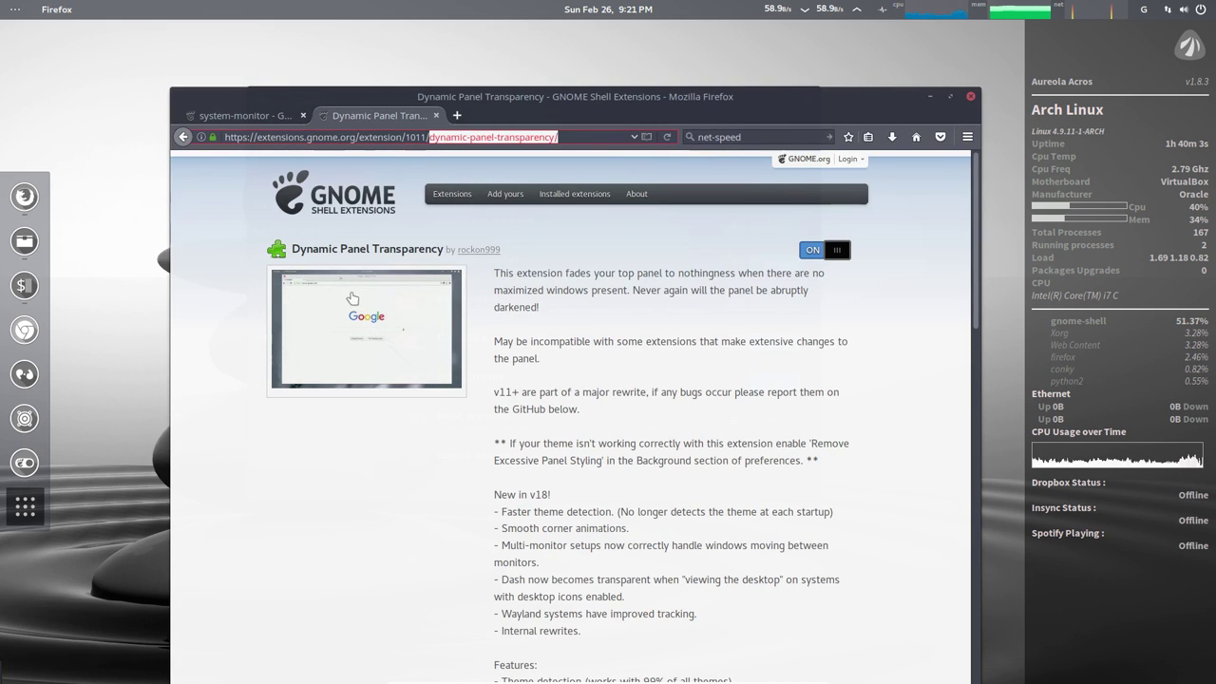
left_click(350, 319)
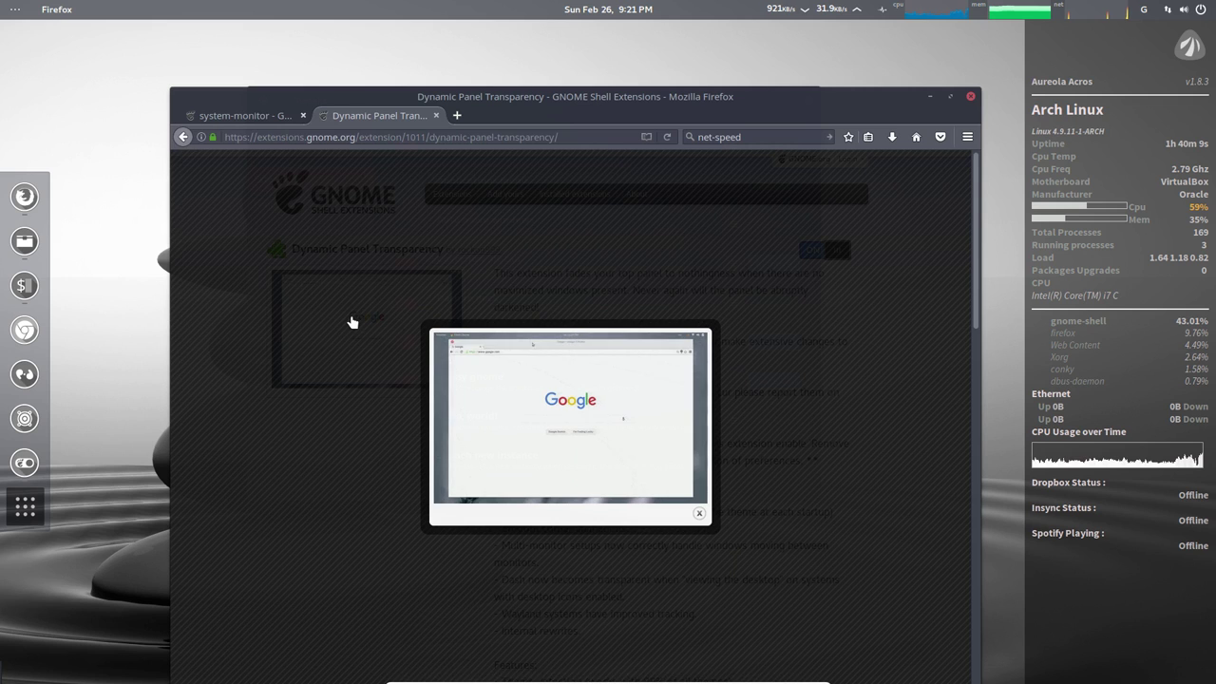
left_click(684, 266)
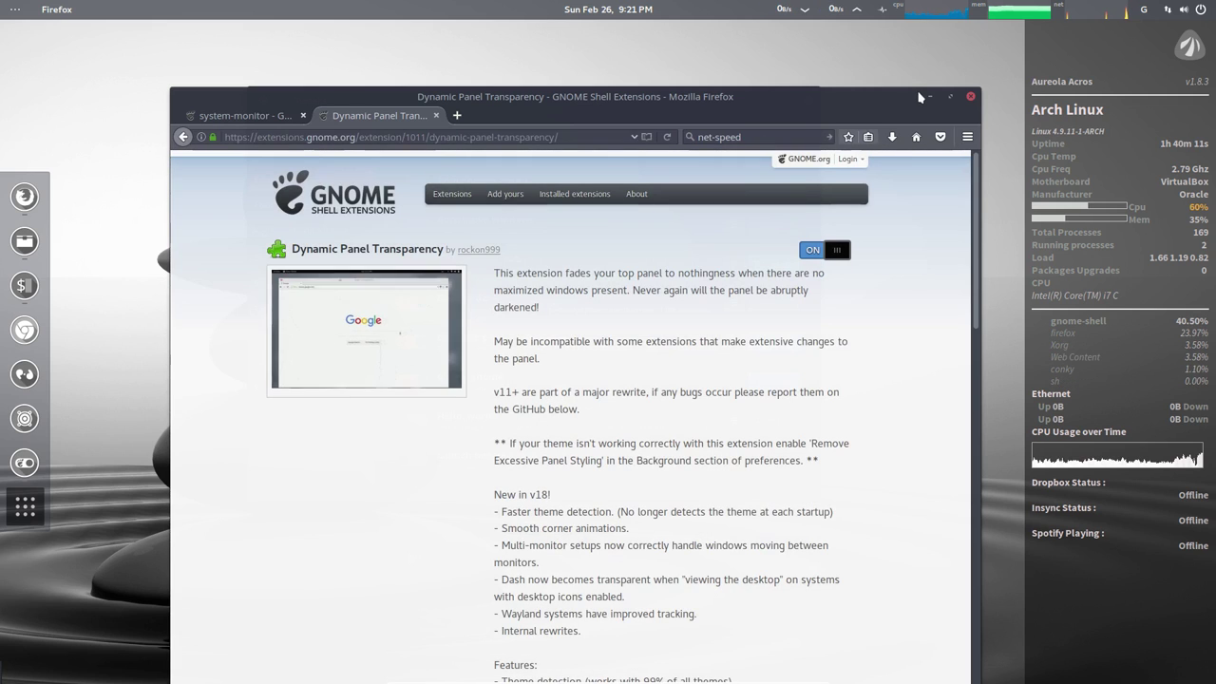
left_click(930, 97)
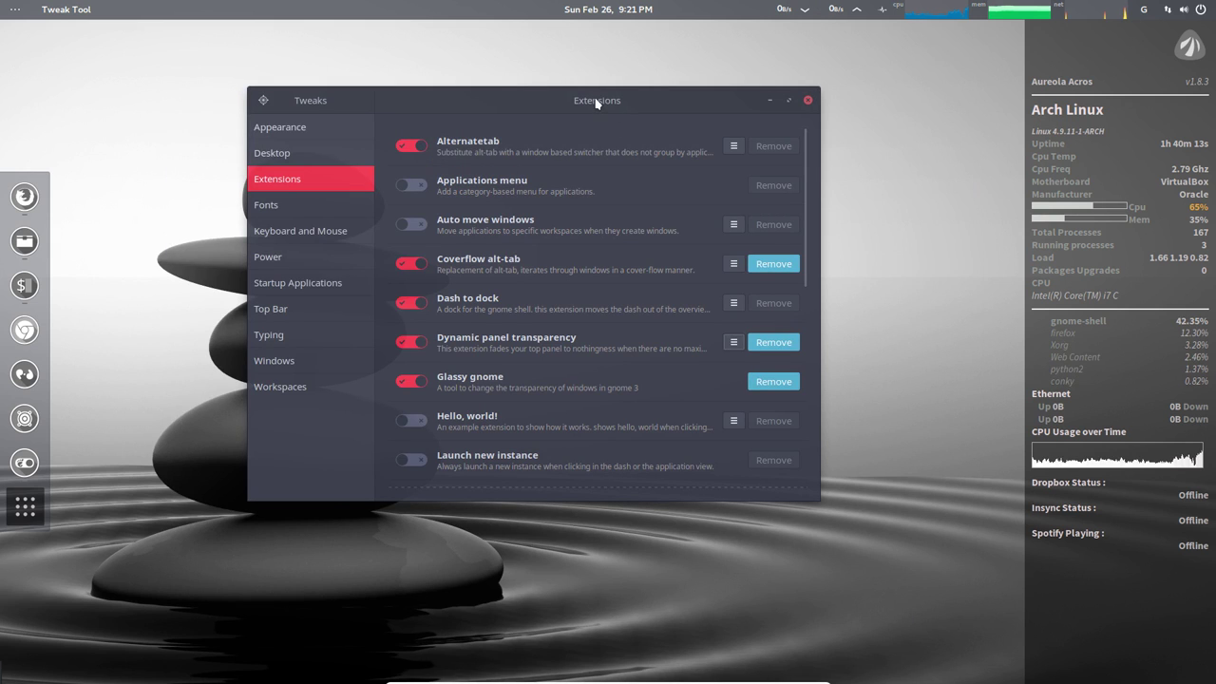
- Open a Files window on Home and settle it as a smaller window near the top
left_click(31, 245)
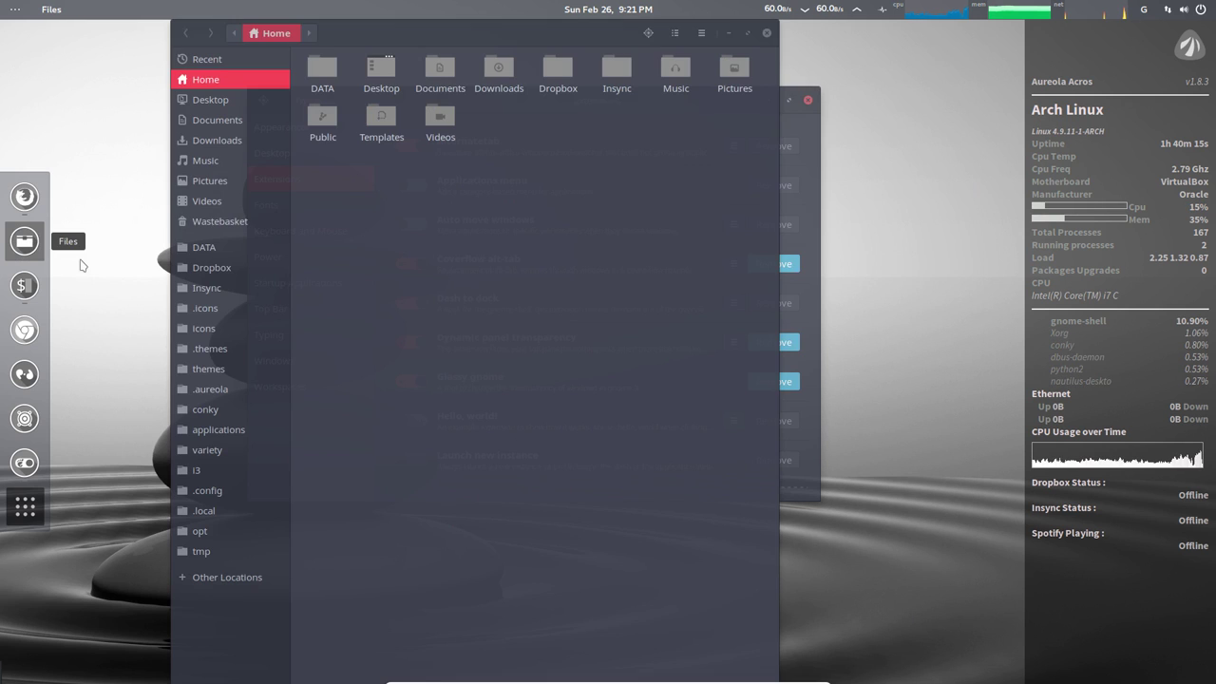
left_click_drag(416, 42, 583, 11)
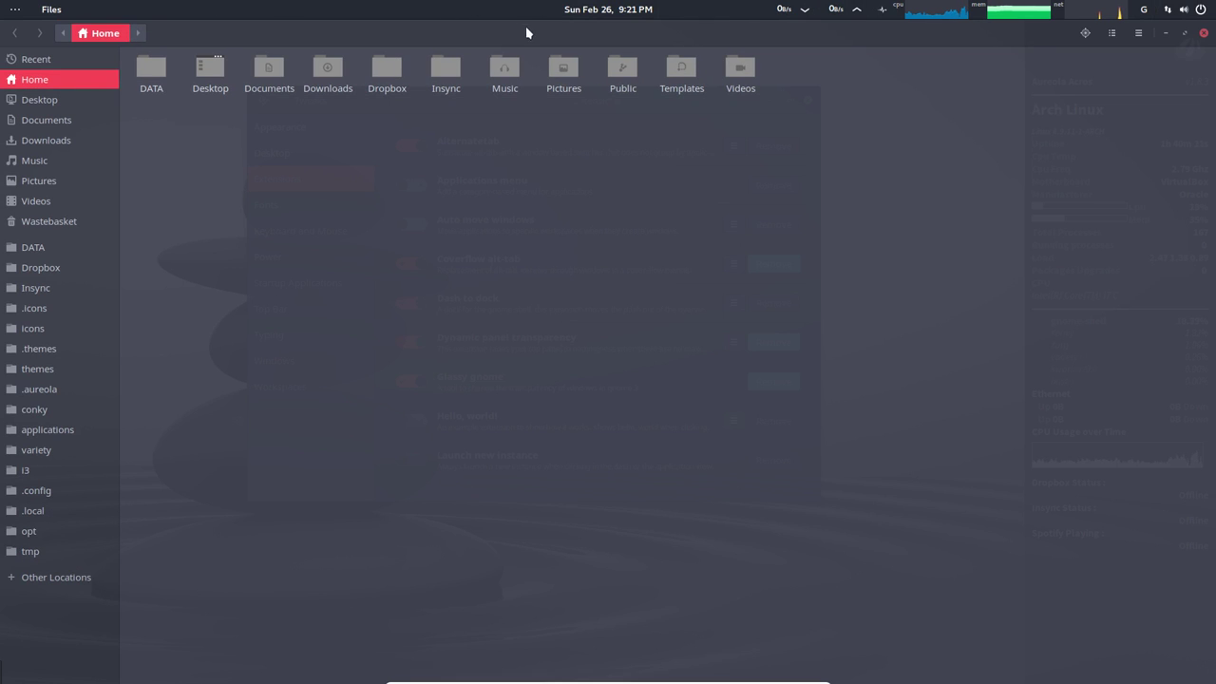
left_click_drag(538, 84, 531, 6)
left_click_drag(549, 48, 551, 73)
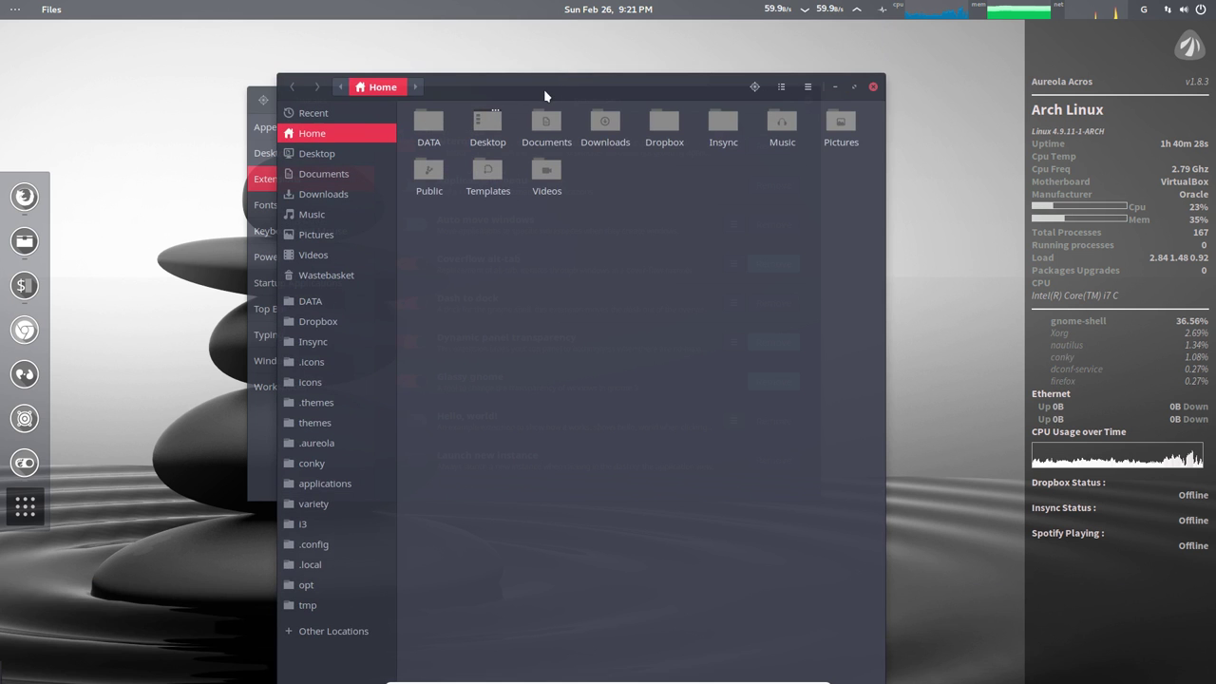
- Minimize Files and switch off custom opacity in Dynamic Panel Transparency's Background settings
left_click(836, 87)
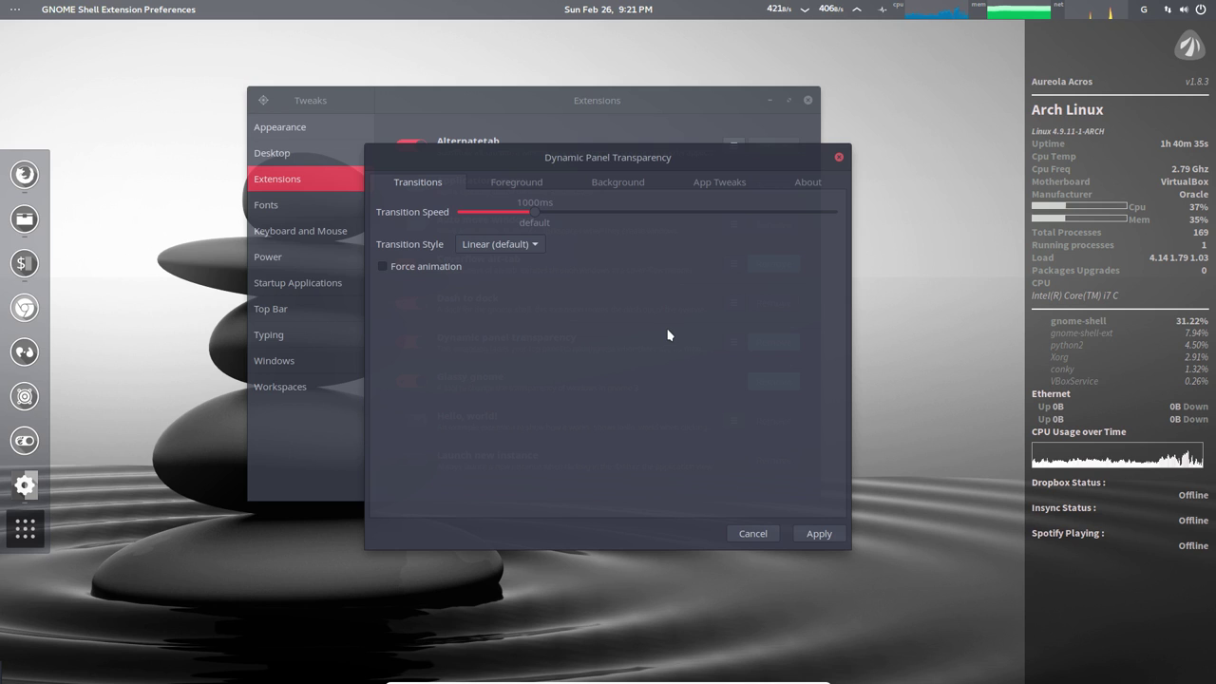
left_click(521, 183)
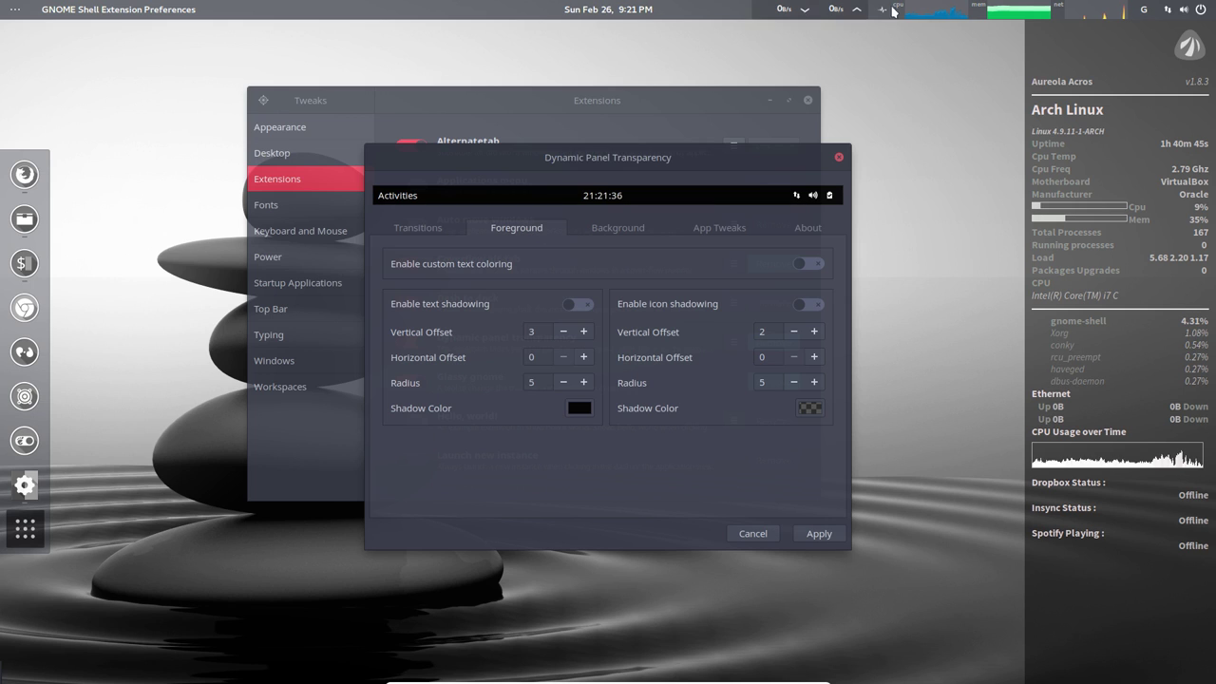
left_click(608, 227)
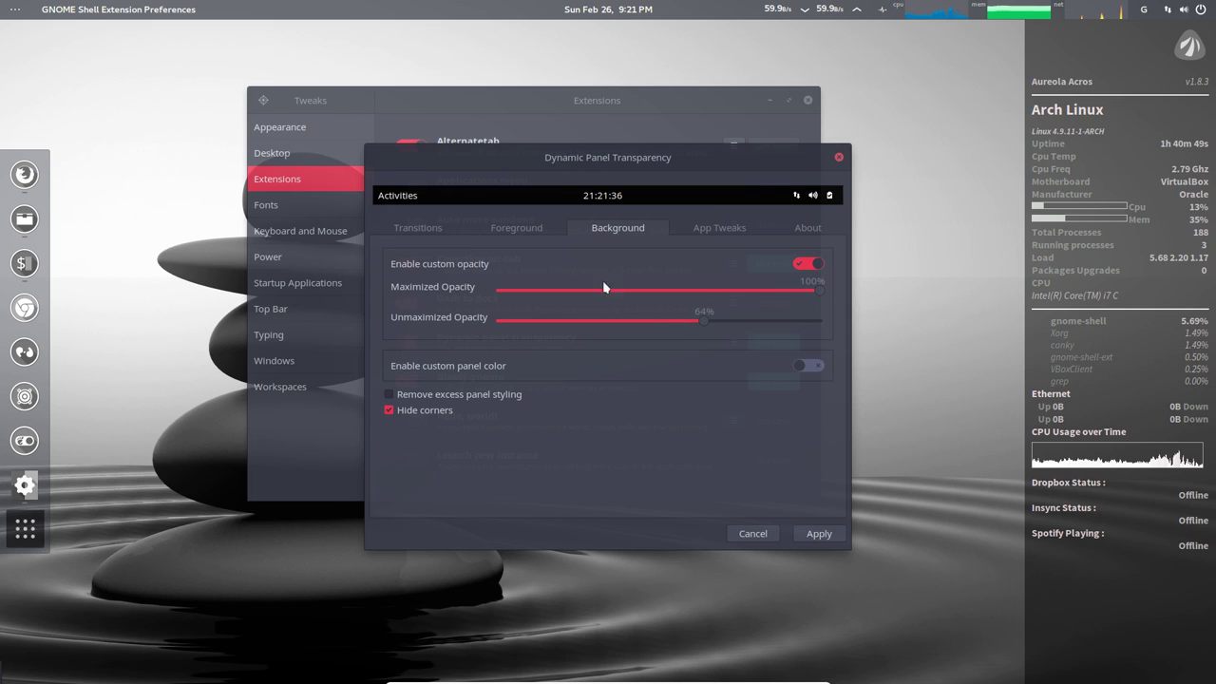
left_click(797, 267)
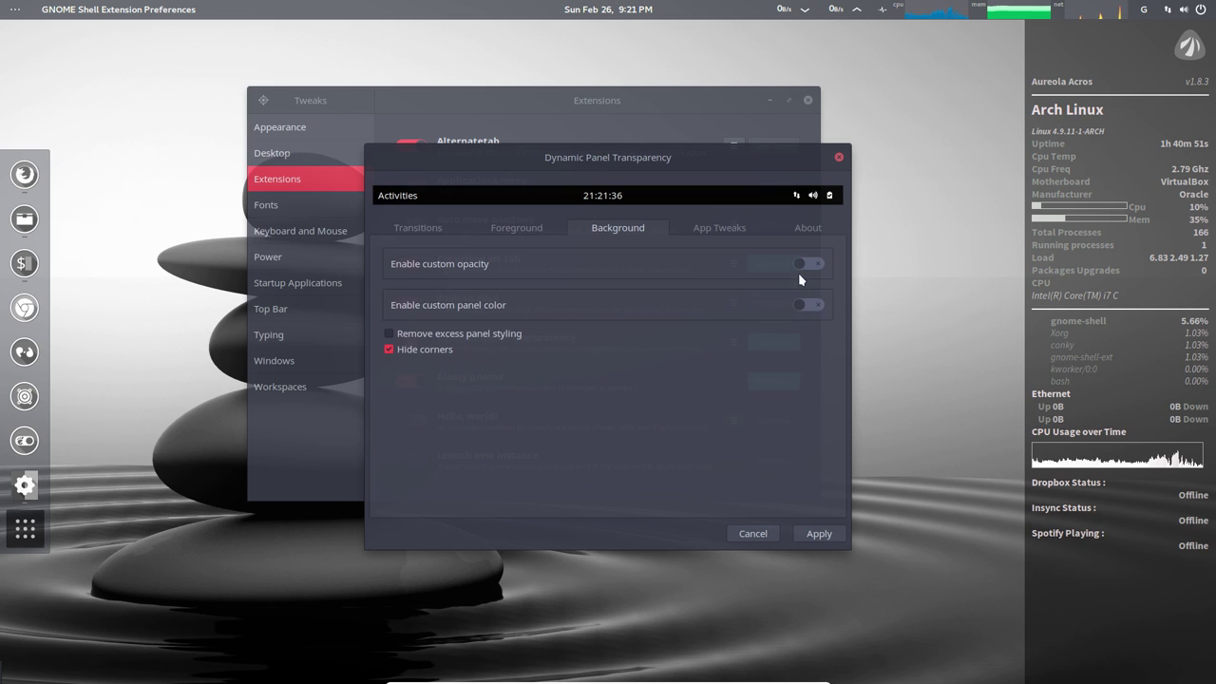
left_click(809, 265)
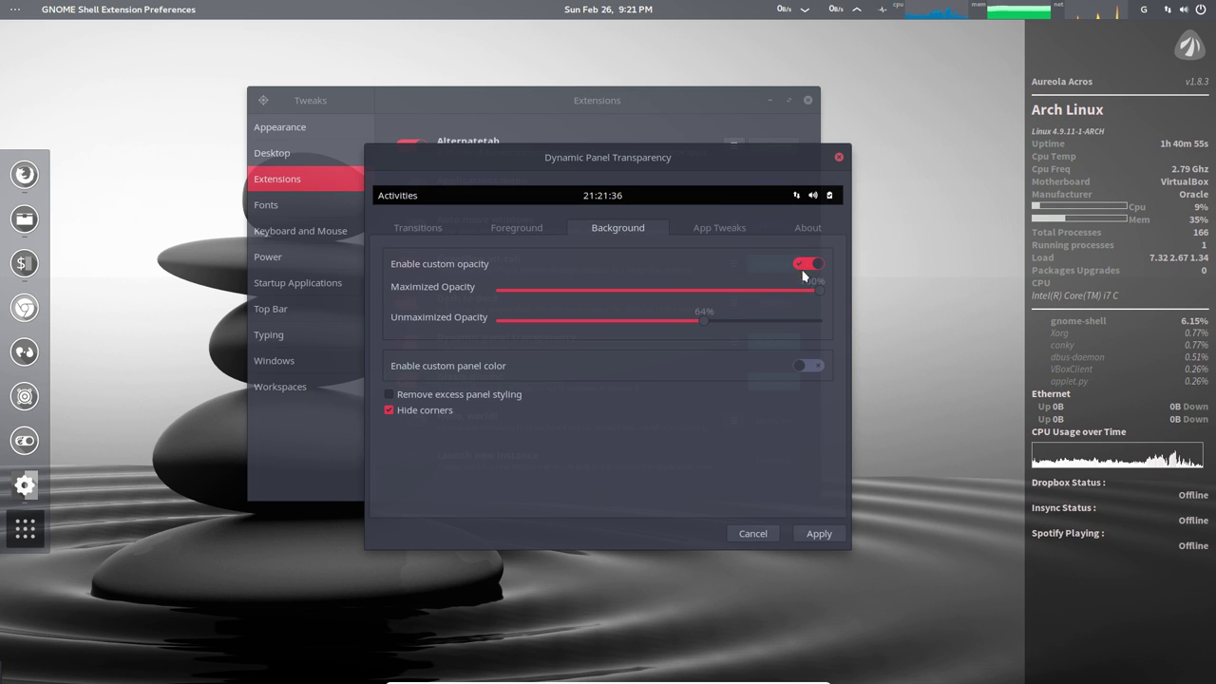
left_click(803, 269)
- Apply the opacity change and enlarge the Tweaks window to show more extensions
left_click(819, 533)
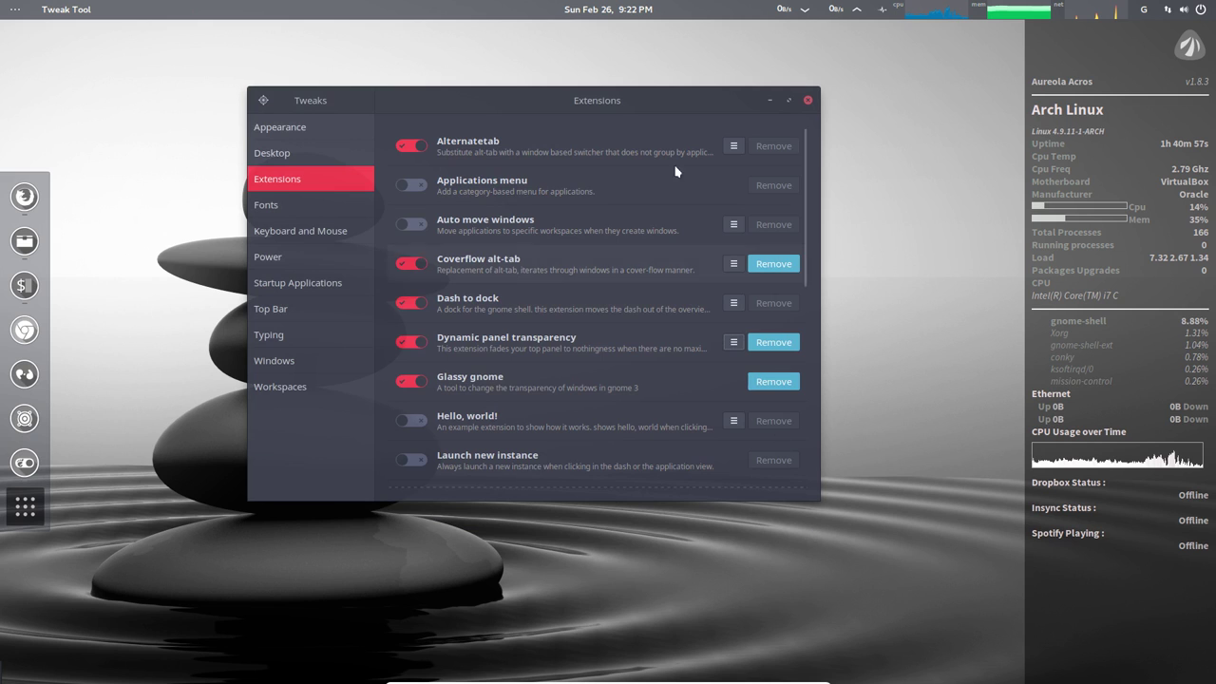
left_click_drag(611, 101, 589, 114)
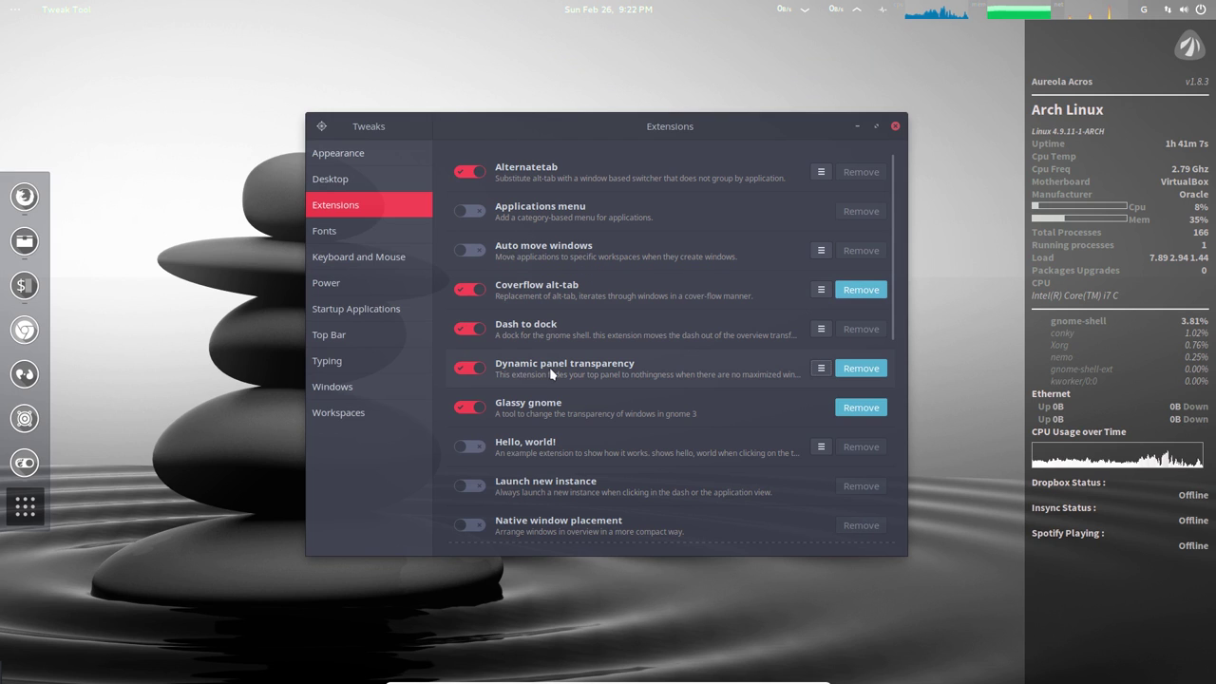
- Turn on custom panel opacity with maximized opacity at 85% and apply it
left_click(812, 369)
left_click(604, 191)
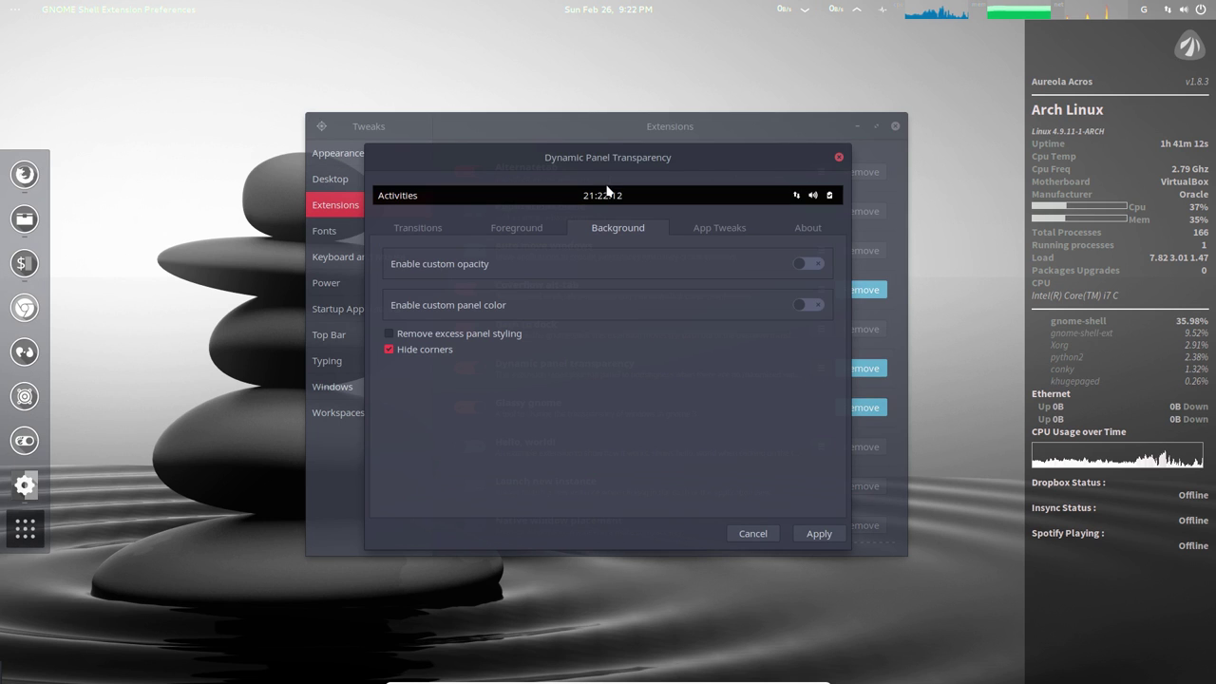
left_click(810, 266)
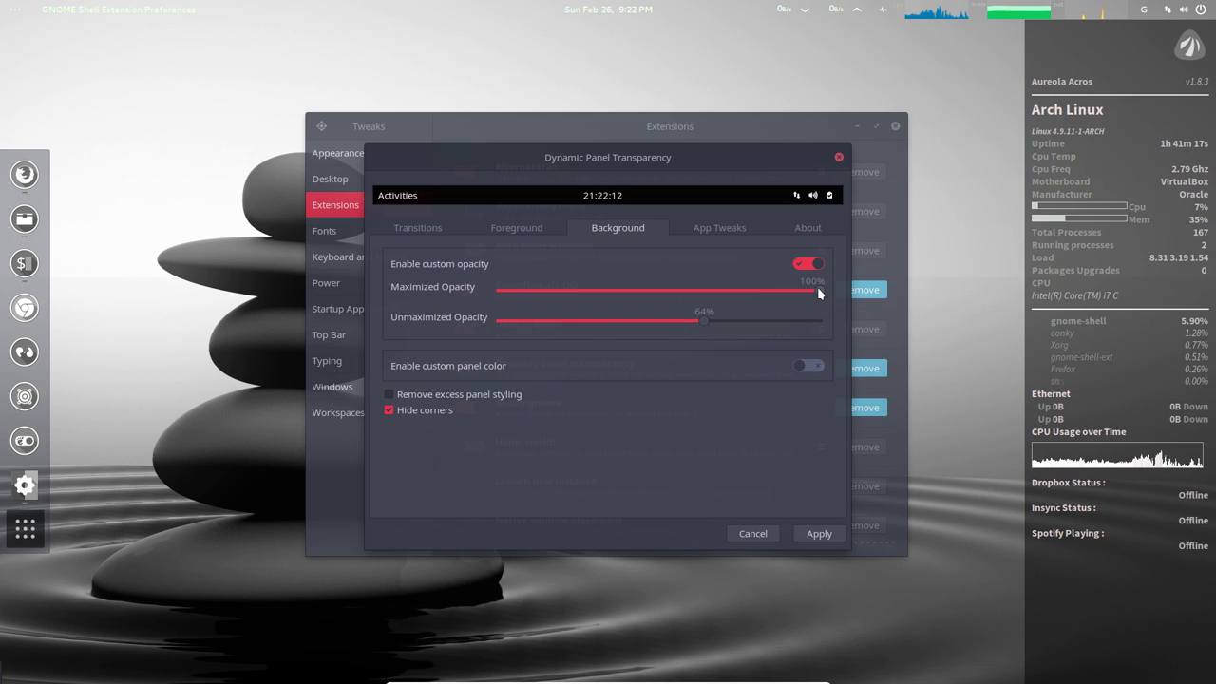
left_click_drag(817, 290, 770, 291)
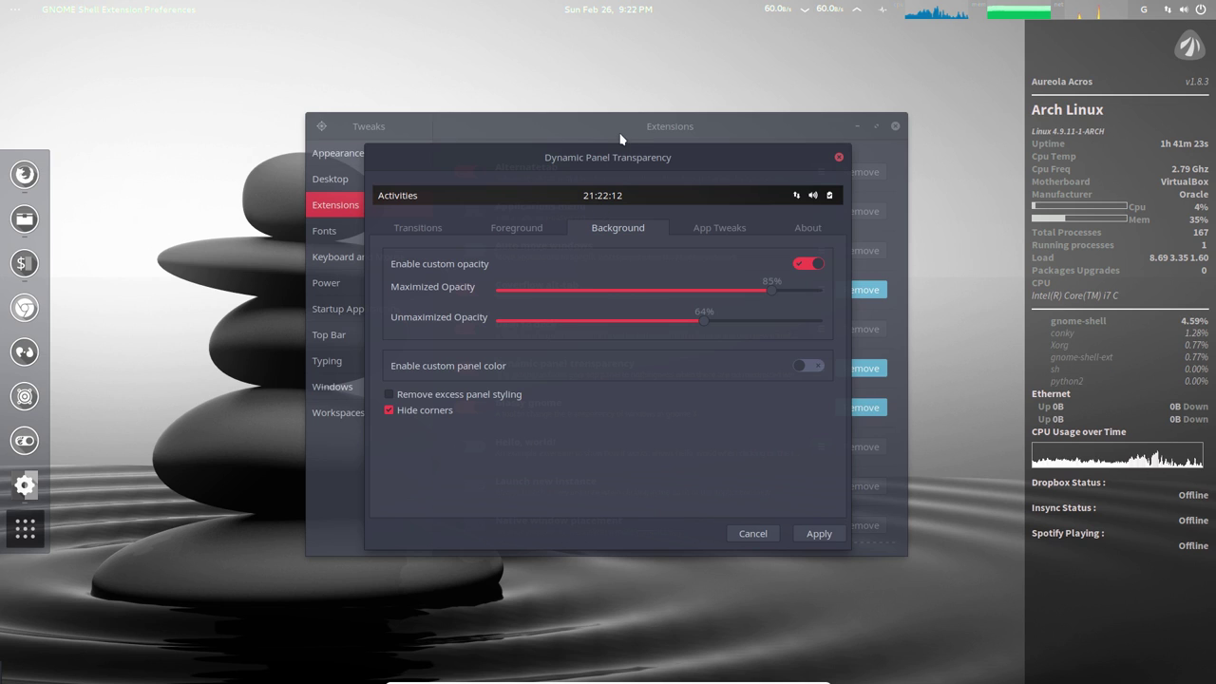
left_click(806, 533)
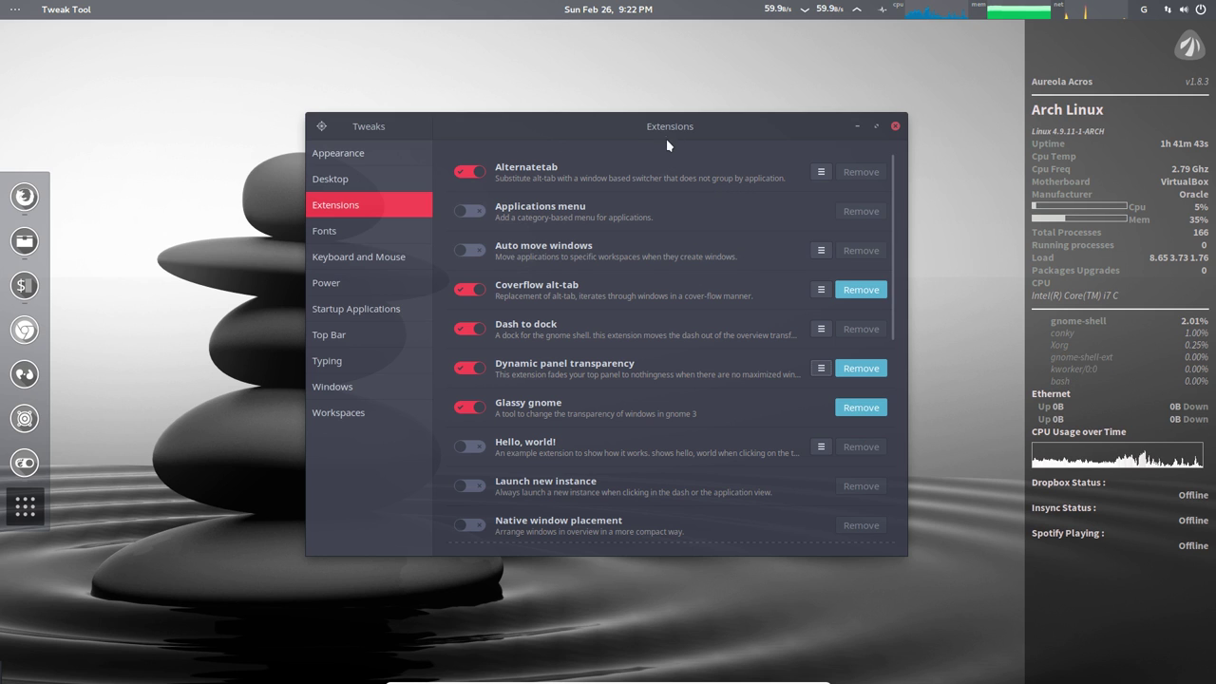
- Move the Tweaks window up-left and reopen the Dynamic panel transparency settings
left_click_drag(643, 123, 610, 80)
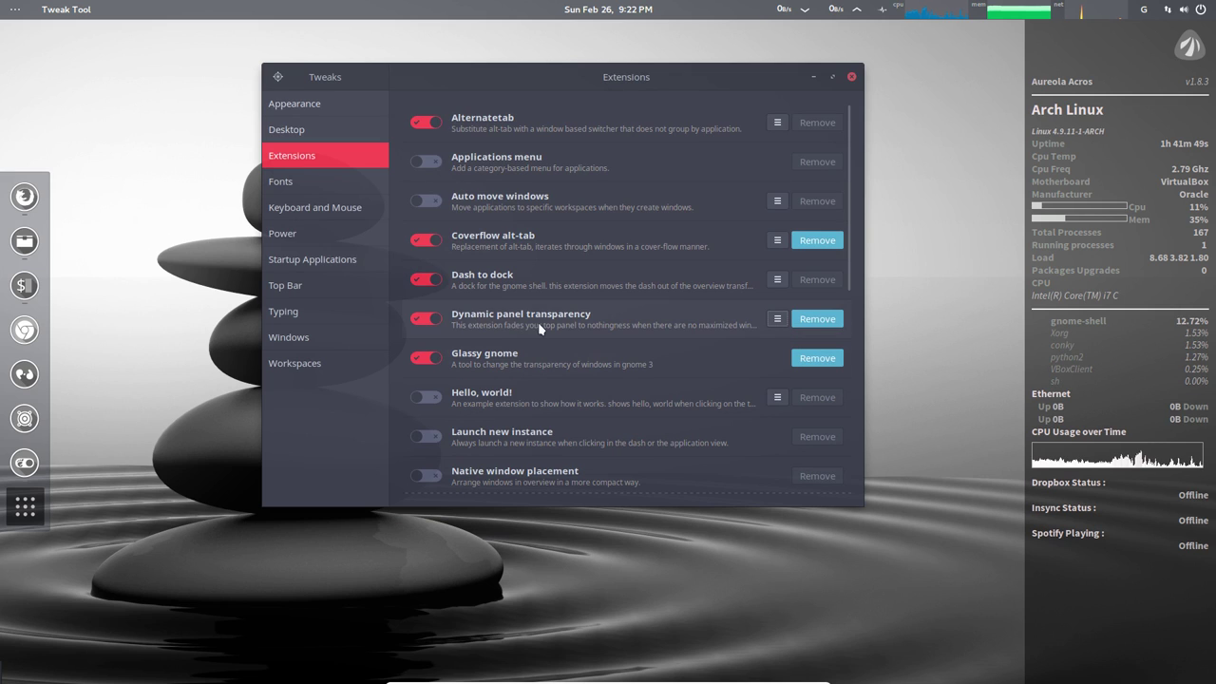
left_click(777, 318)
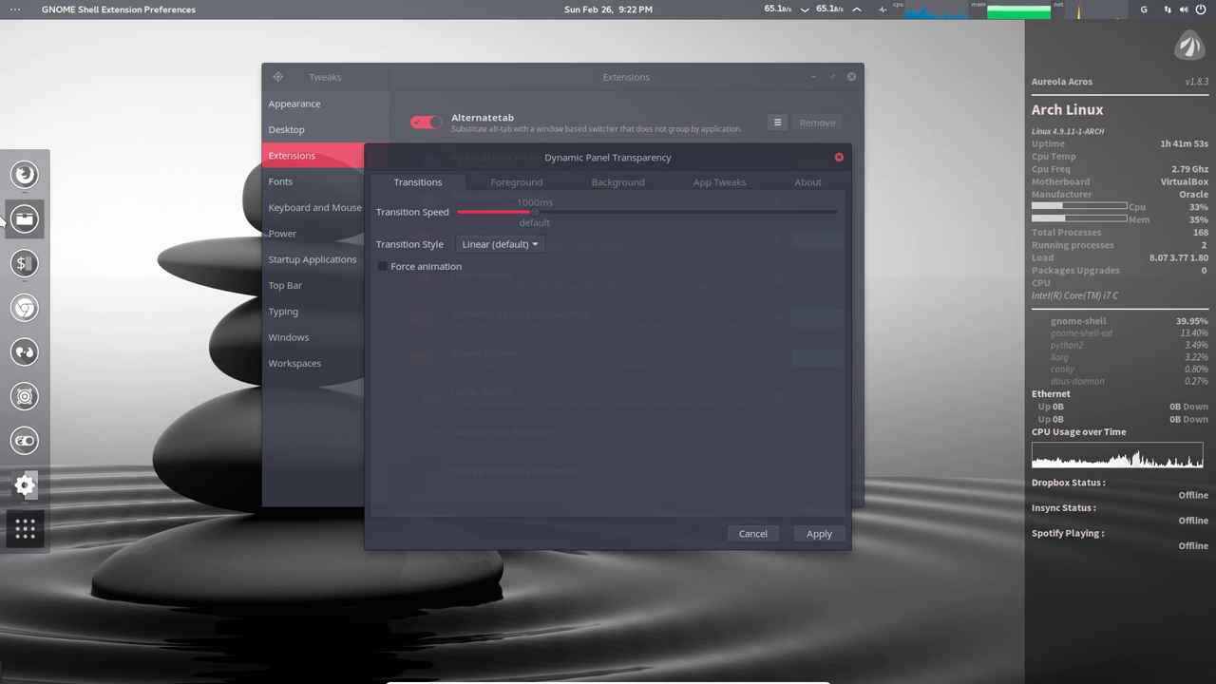
- Open Files on Home, maximize it, then shrink it to a floating window
left_click(24, 218)
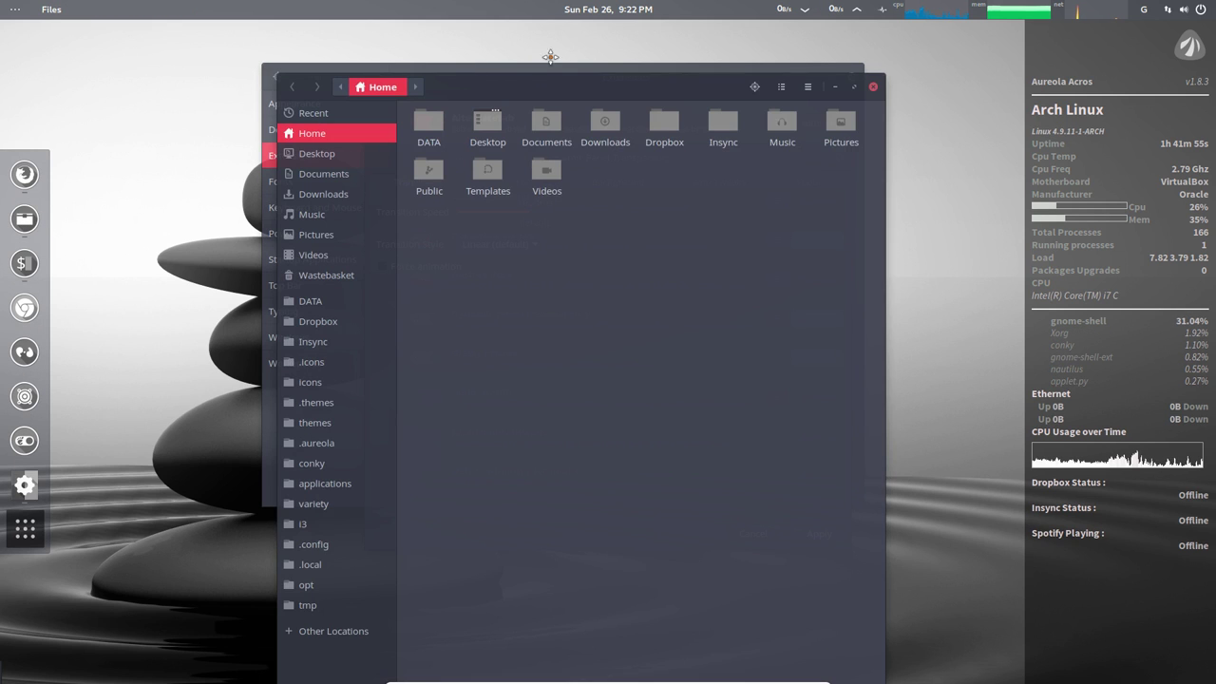
left_click_drag(550, 57, 570, 5)
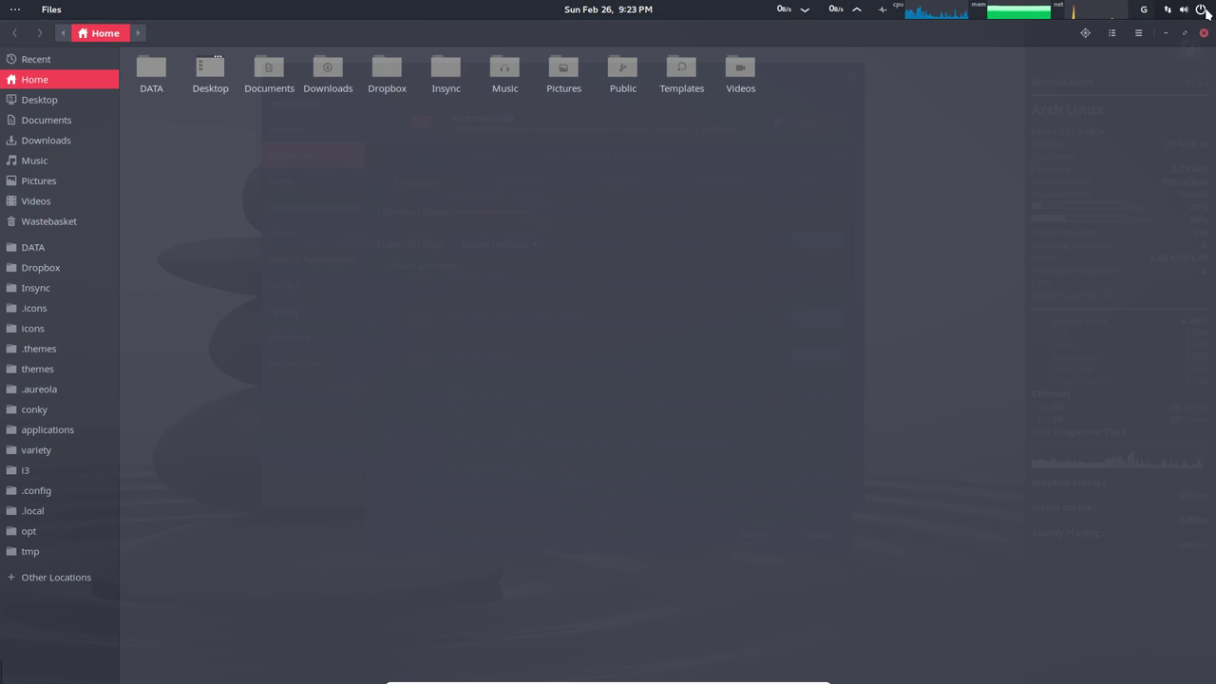
left_click_drag(715, 65, 680, 98)
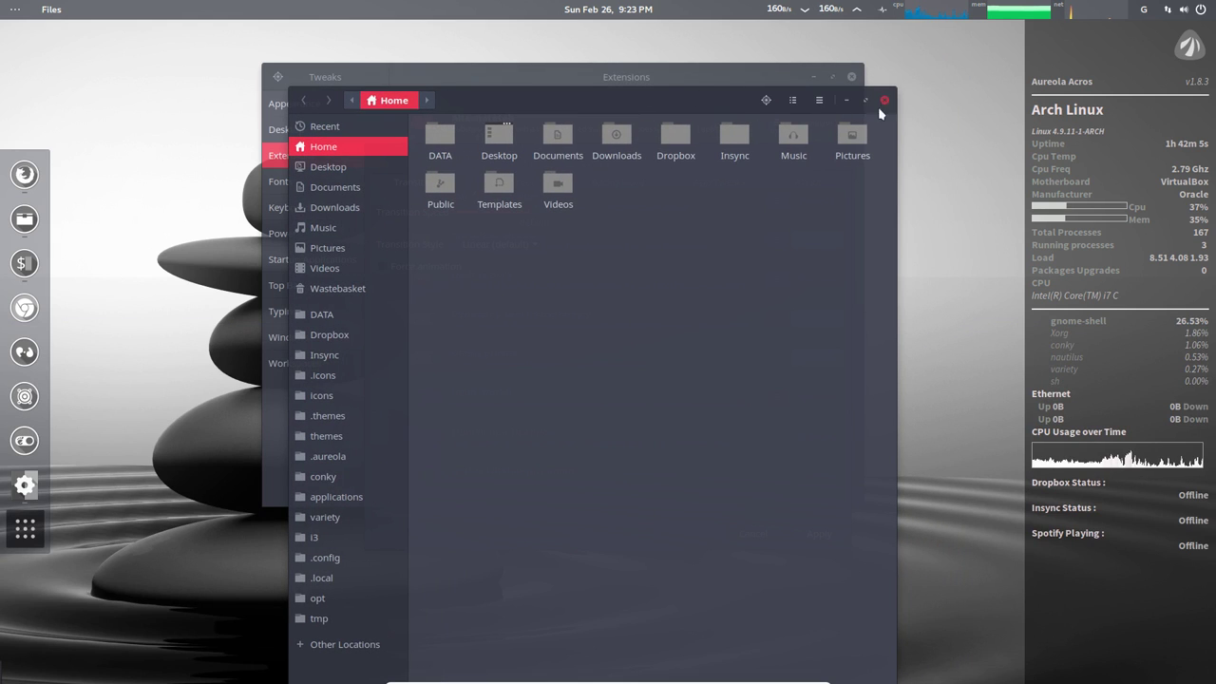
- Close Files and set panel background opacity to 50% unmaximized and 48% maximized
left_click(882, 102)
left_click(616, 182)
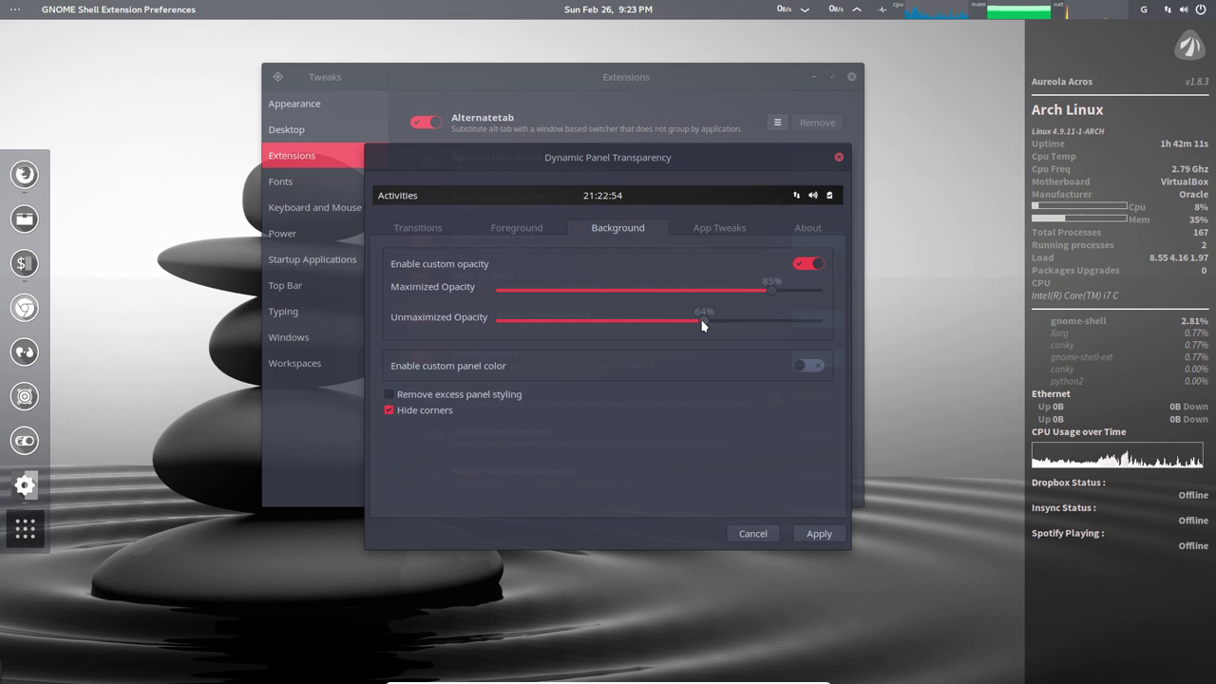
left_click_drag(703, 325, 659, 322)
left_click_drag(769, 290, 653, 290)
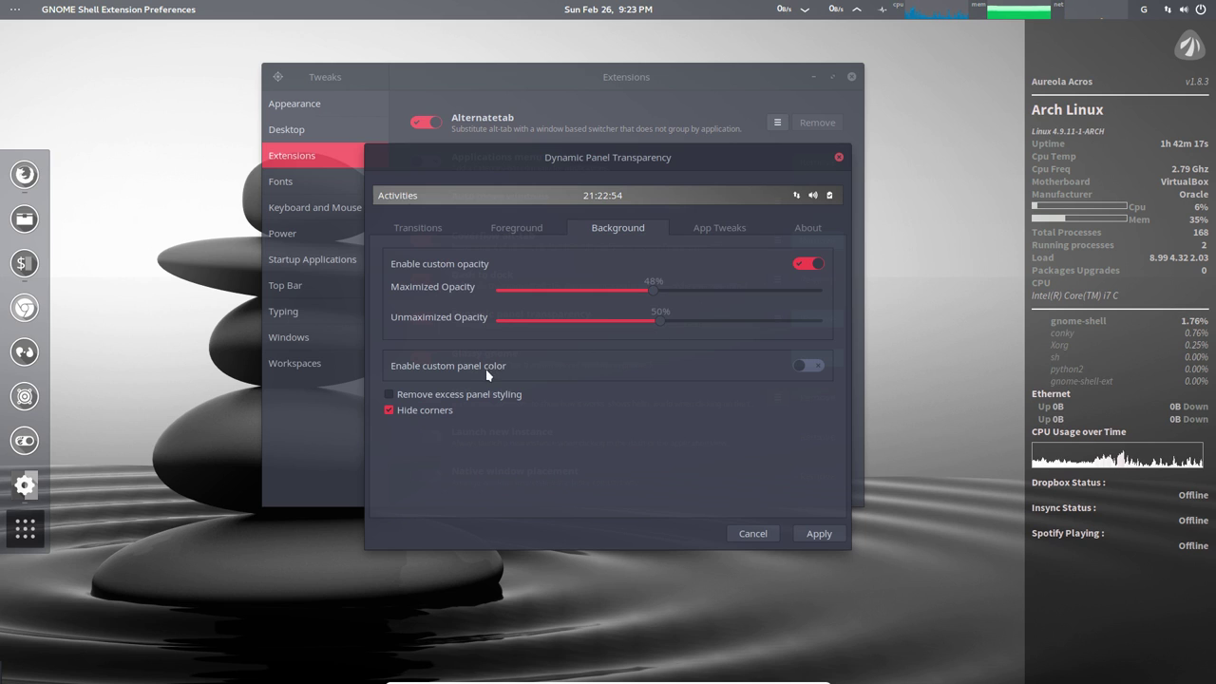
- Enable a dark red custom panel colour, apply it, and reopen the extension's settings
left_click(807, 367)
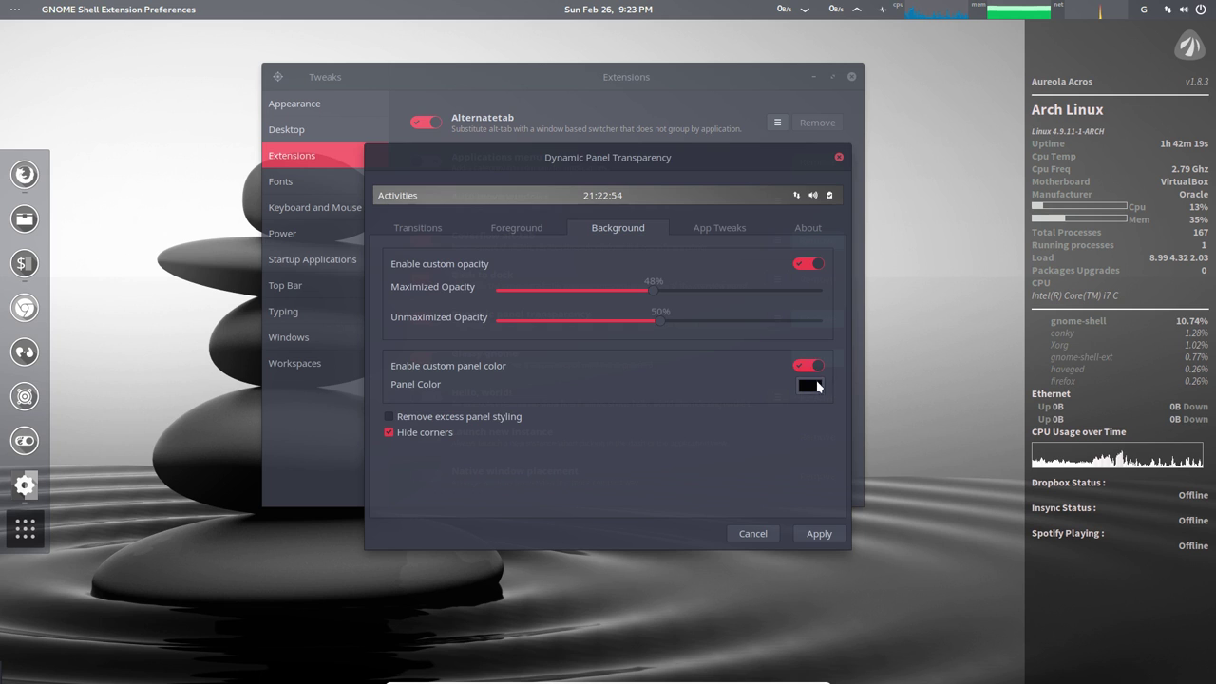
left_click(813, 385)
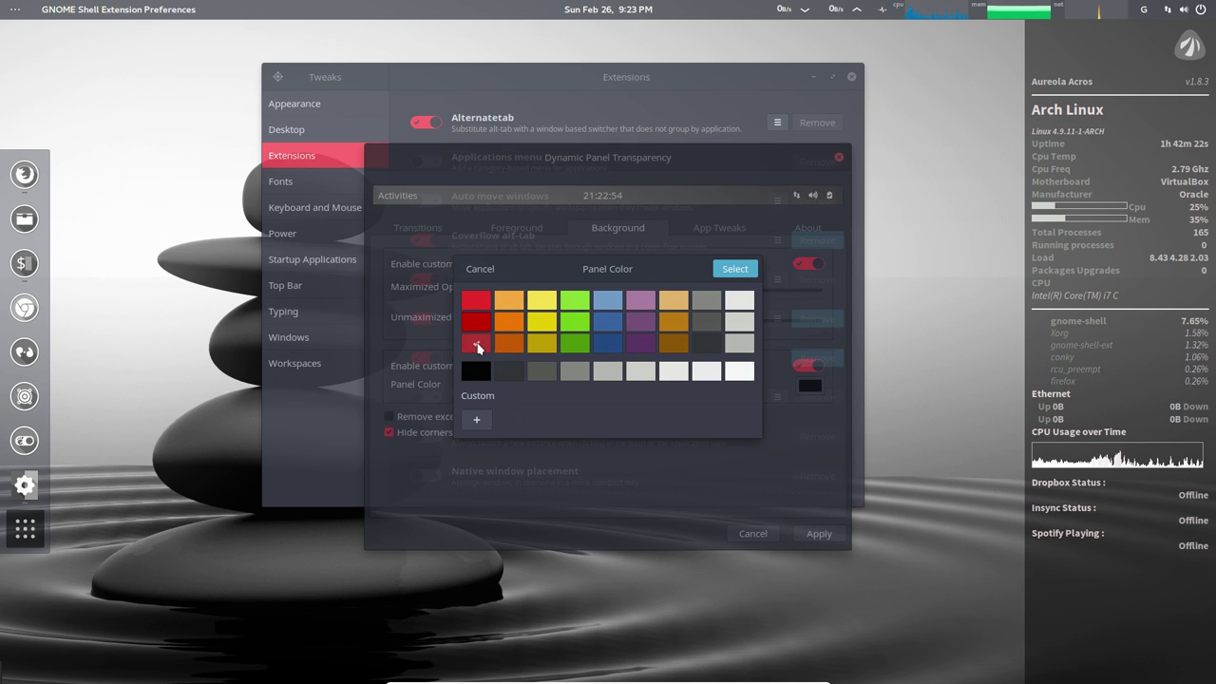
left_click(734, 269)
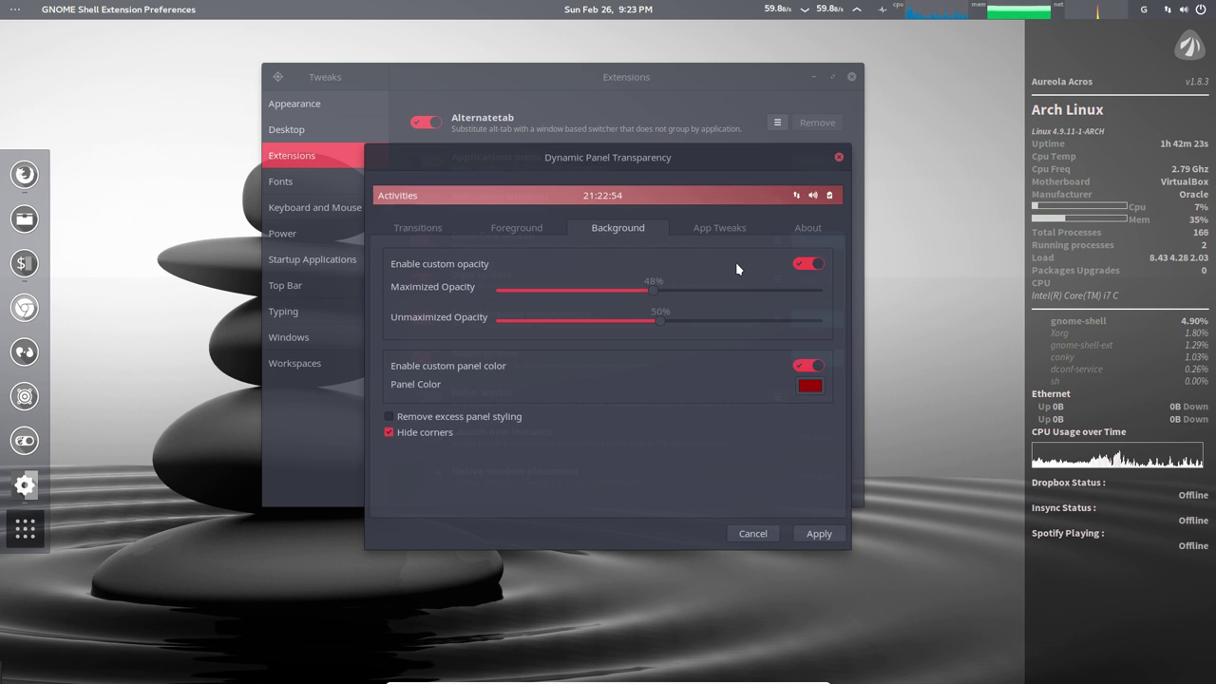
left_click(812, 534)
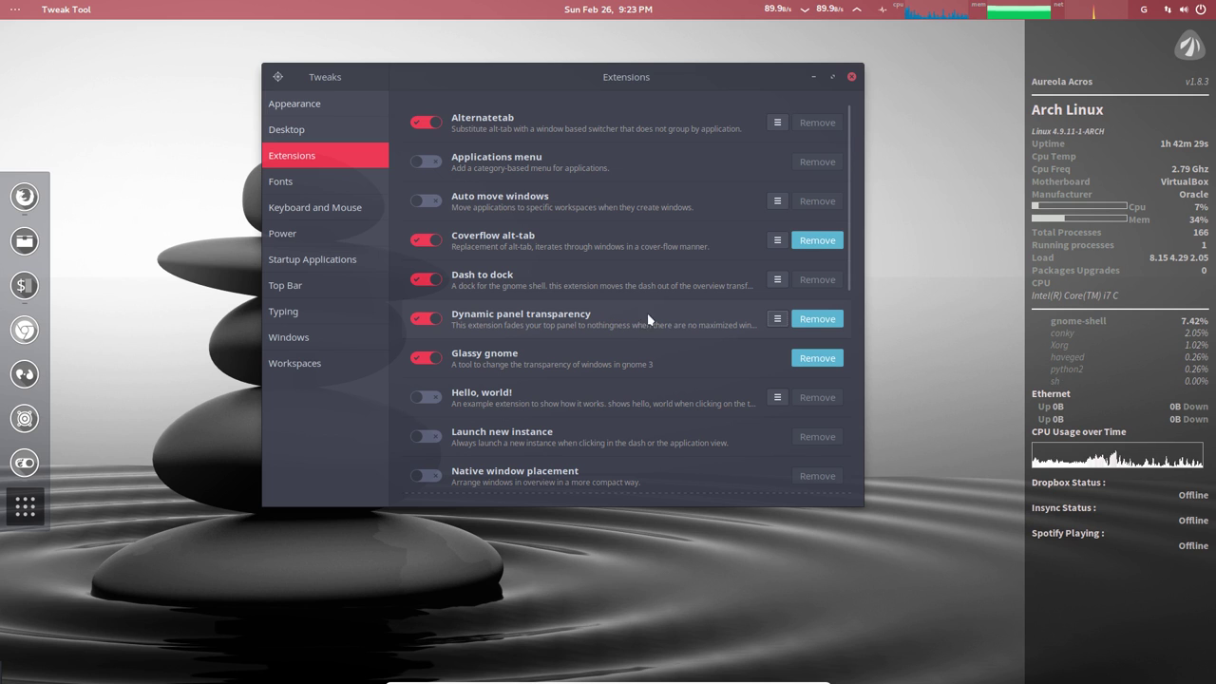
left_click(775, 319)
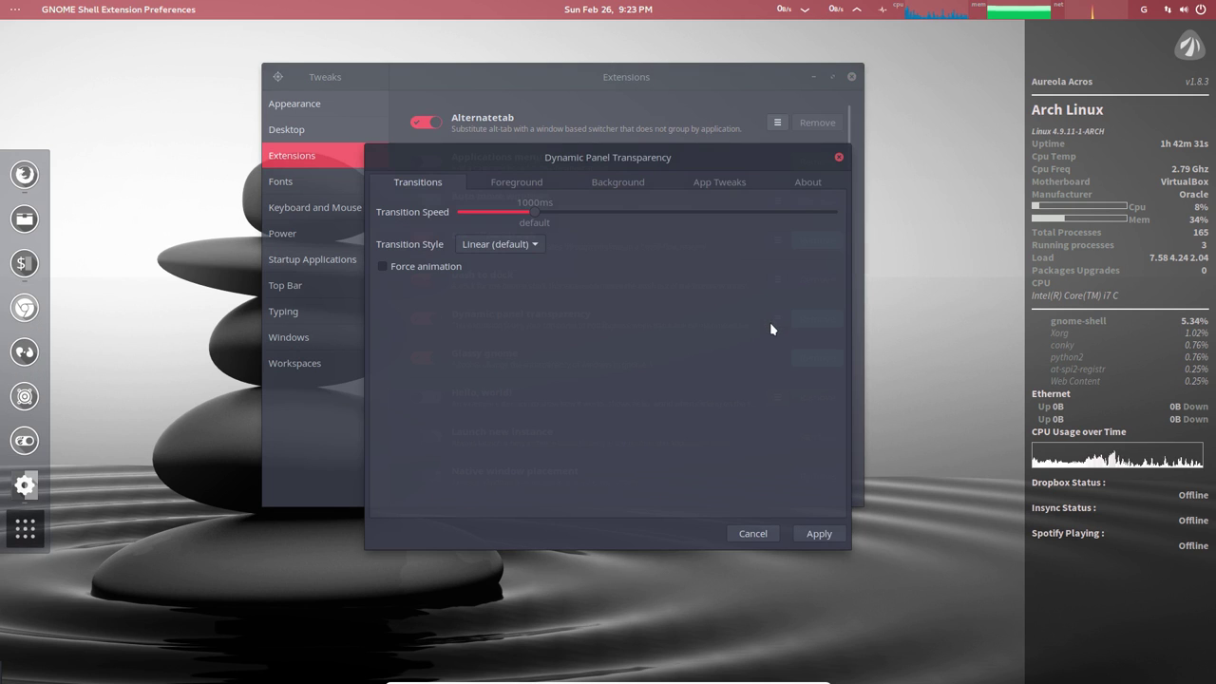
- Switch off the custom panel colour in the Background settings, apply, and nudge the Tweaks window down
left_click(726, 184)
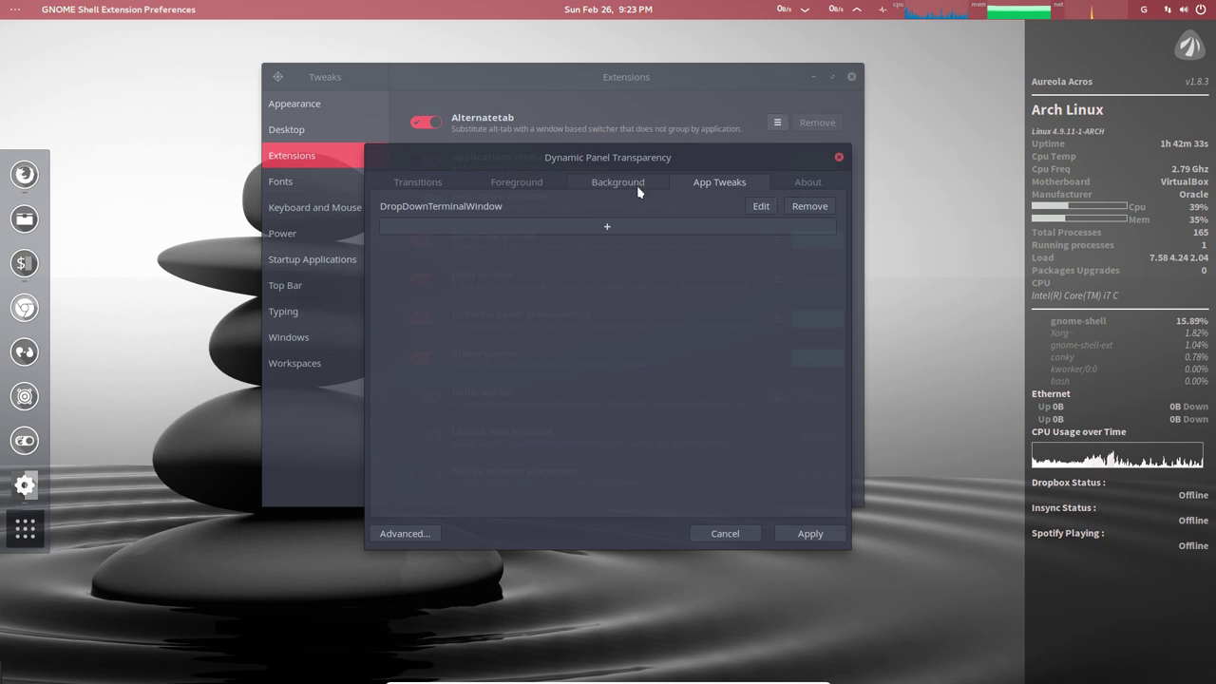
left_click(635, 186)
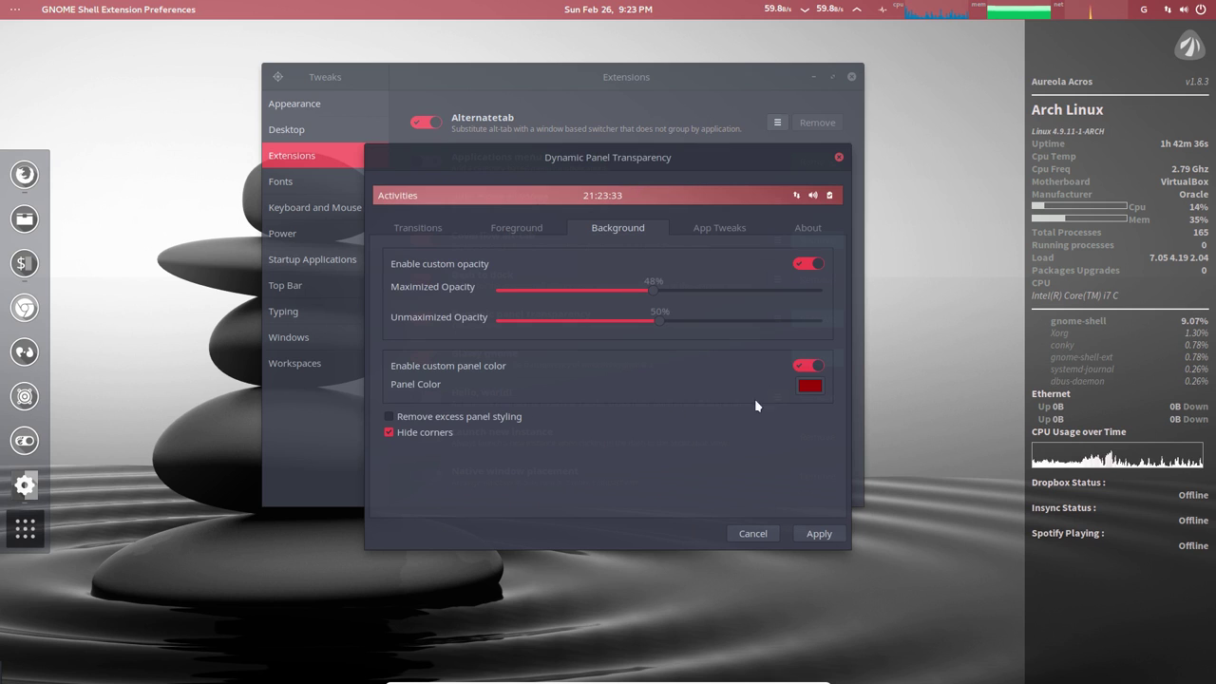
left_click(807, 367)
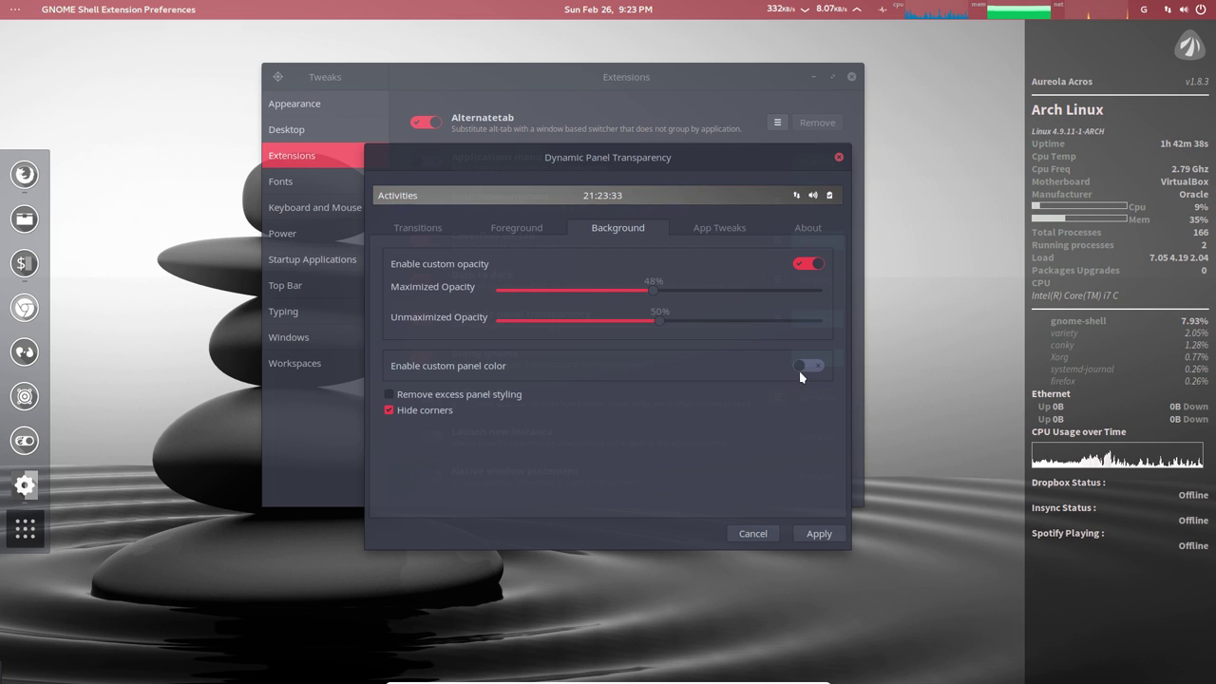
left_click(814, 532)
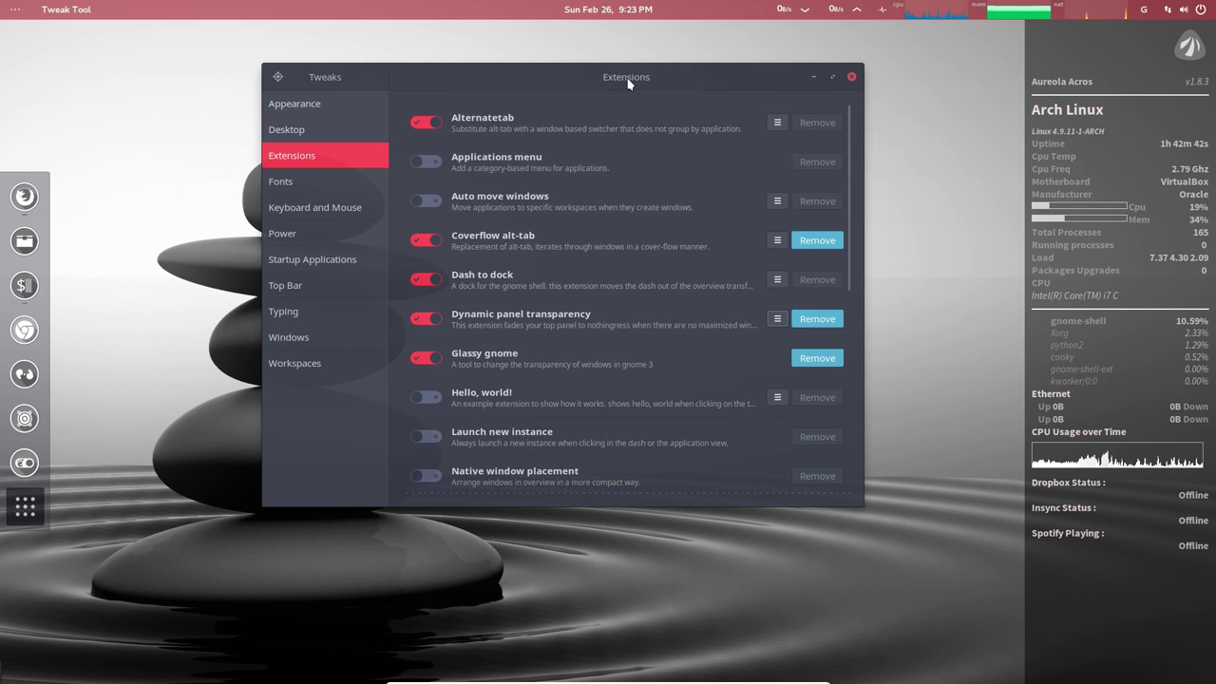
left_click_drag(626, 76, 583, 135)
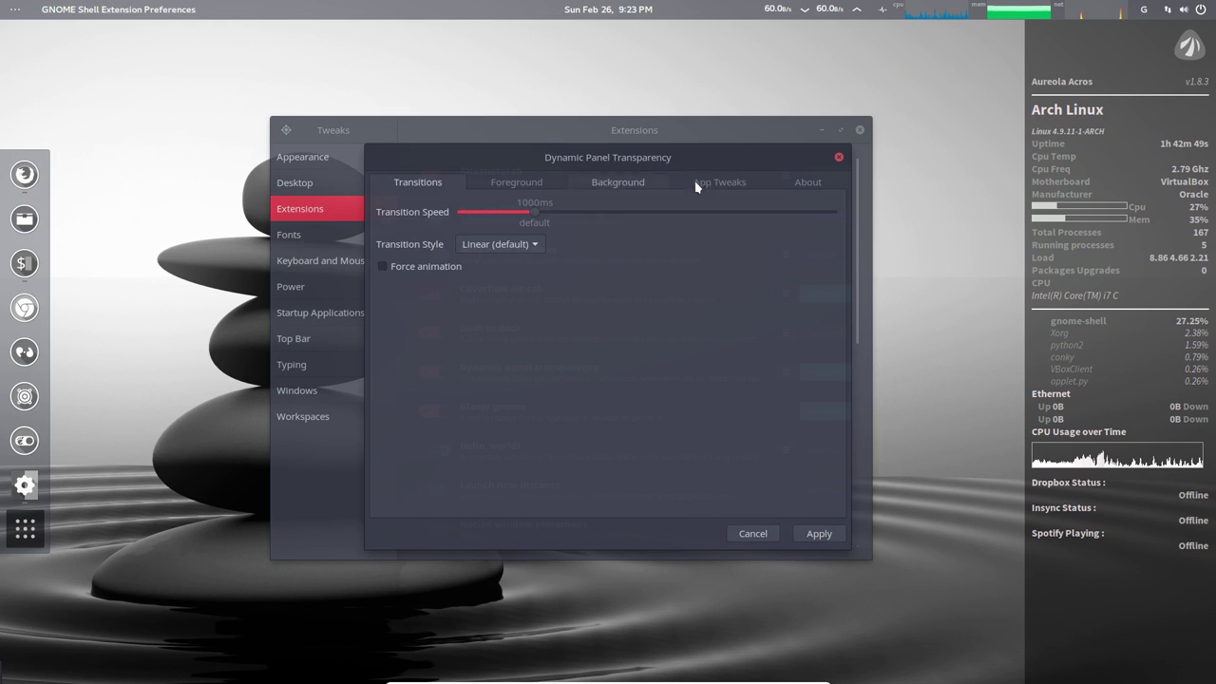
- Review the DropDownTerminalWindow app tweak, then cancel both dialogs without changes
left_click(707, 181)
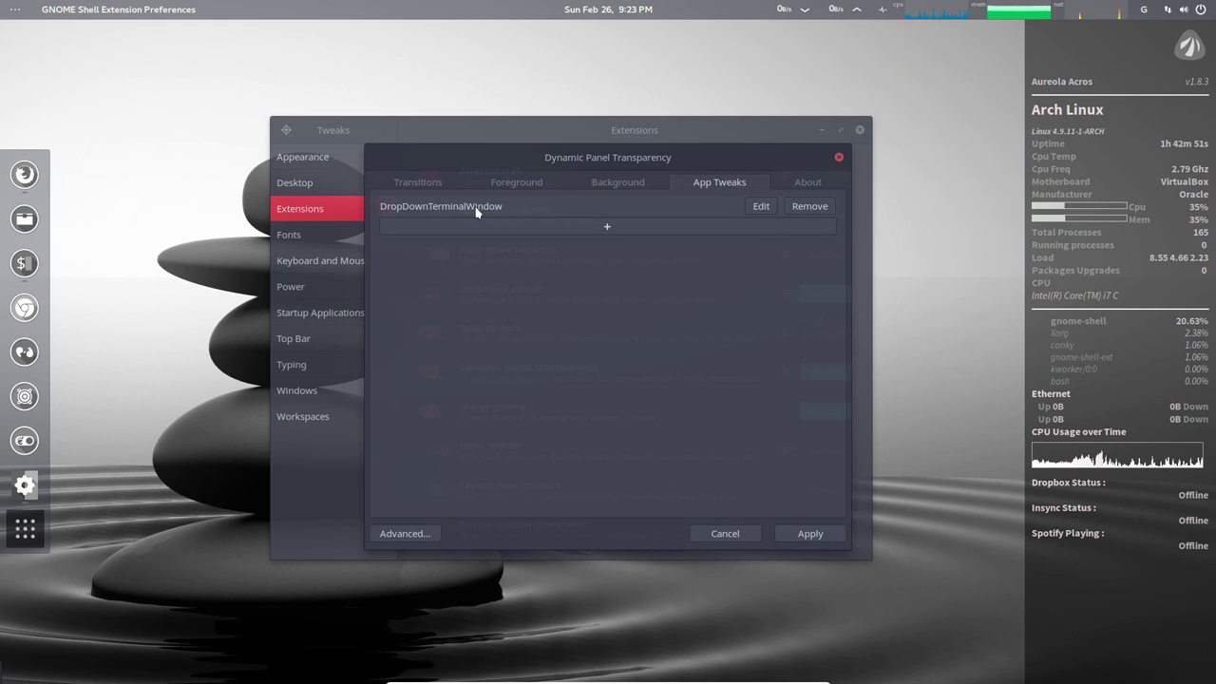
left_click(761, 206)
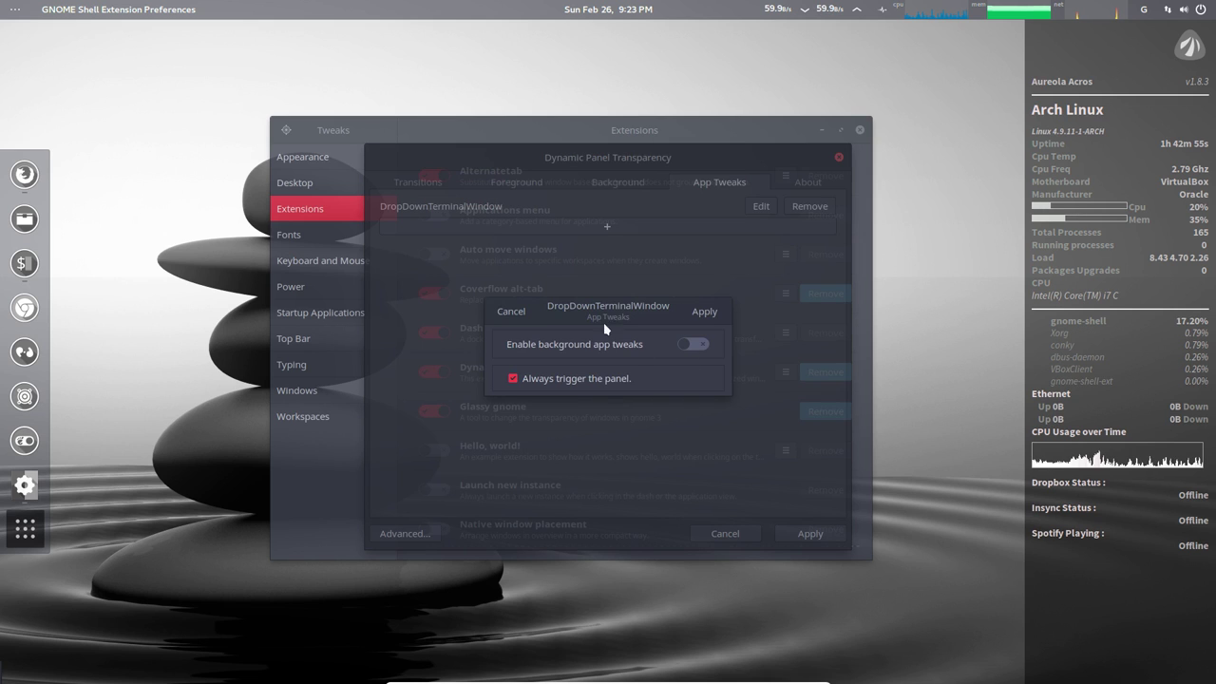
left_click(513, 312)
left_click(732, 533)
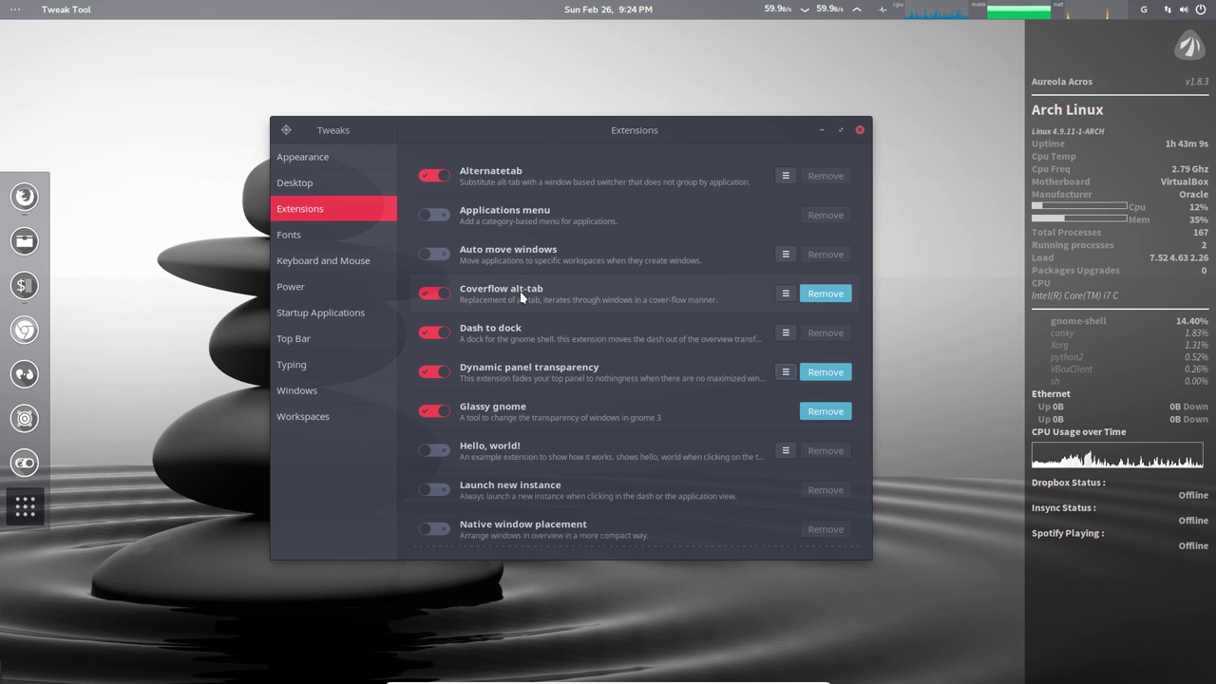
- Switch off Alternatetab, testing Alt+Tab before and after, then view and close Coverflow alt-tab's settings
key("alt+Tab")
key("alt+Tab")
key("alt+Tab")
key("alt+Tab")
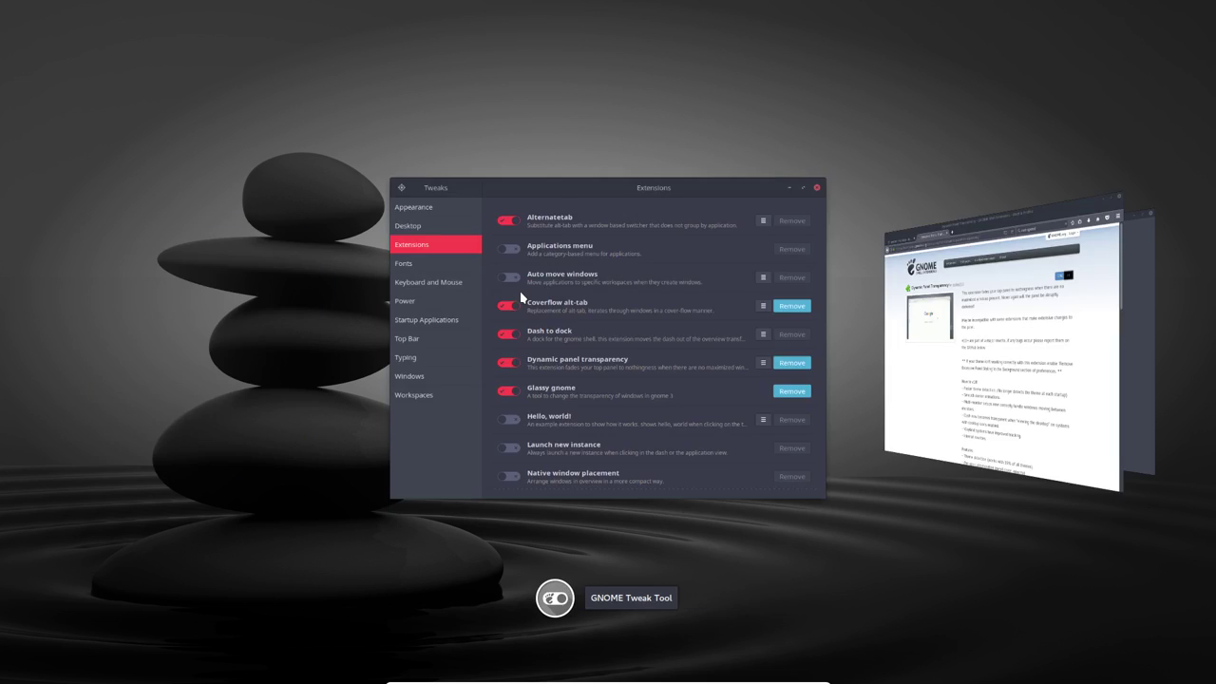
key("alt+Tab")
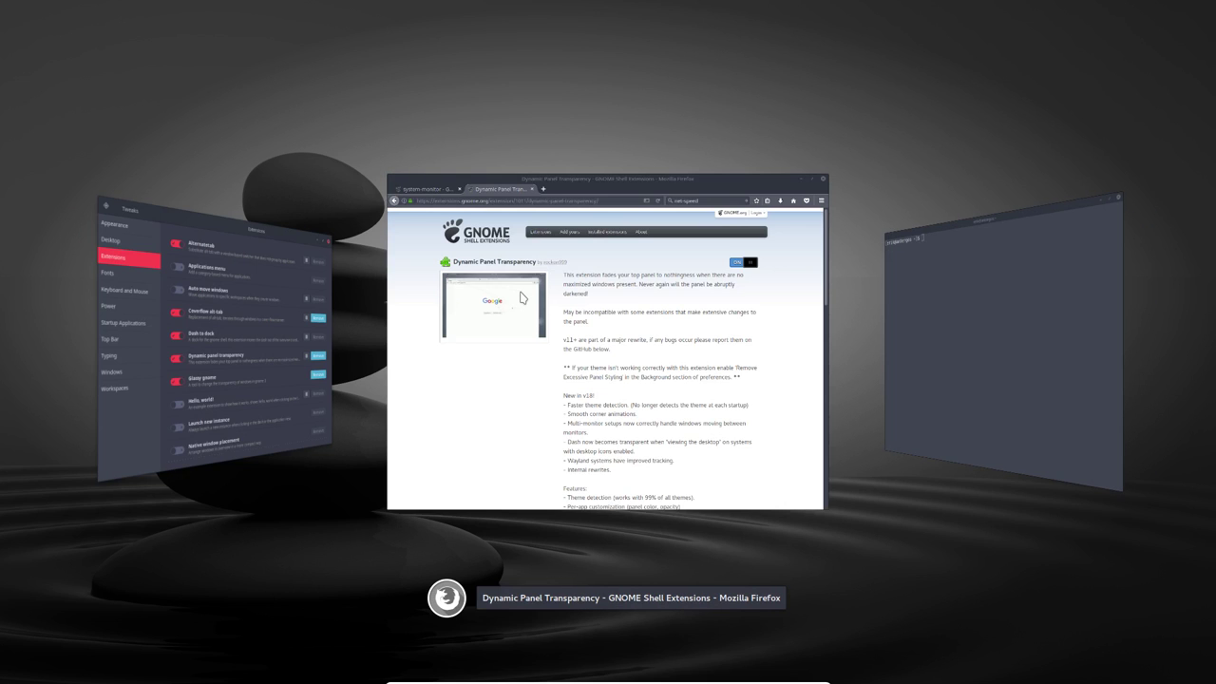
key("alt+Tab")
key("alt+Tab")
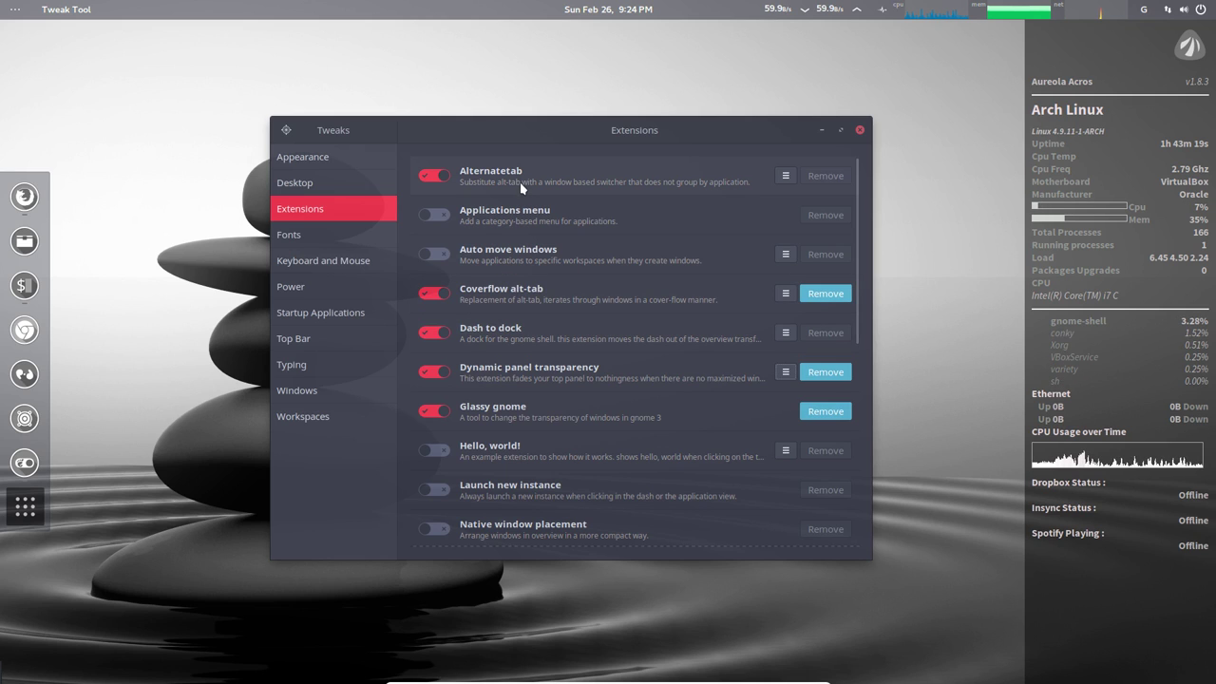
left_click(431, 176)
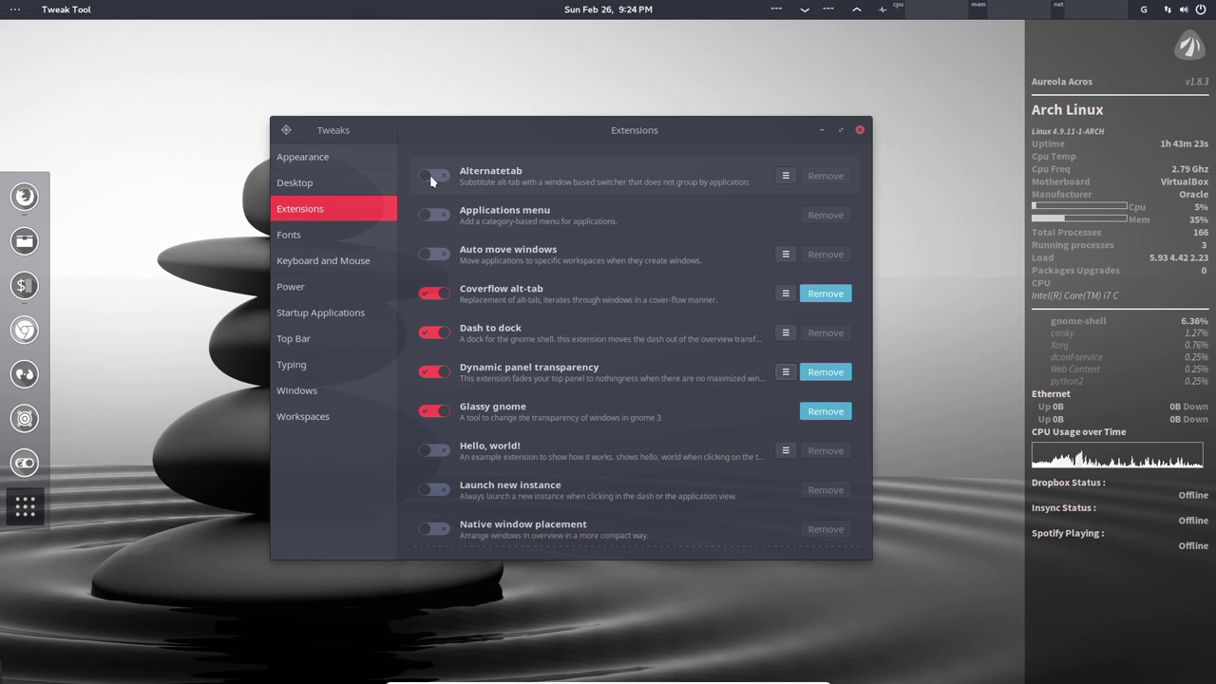
key("alt+Tab")
key("alt+Tab")
key("alt+Tab")
key("alt+Tab")
key("alt+Tab")
key("alt+Tab")
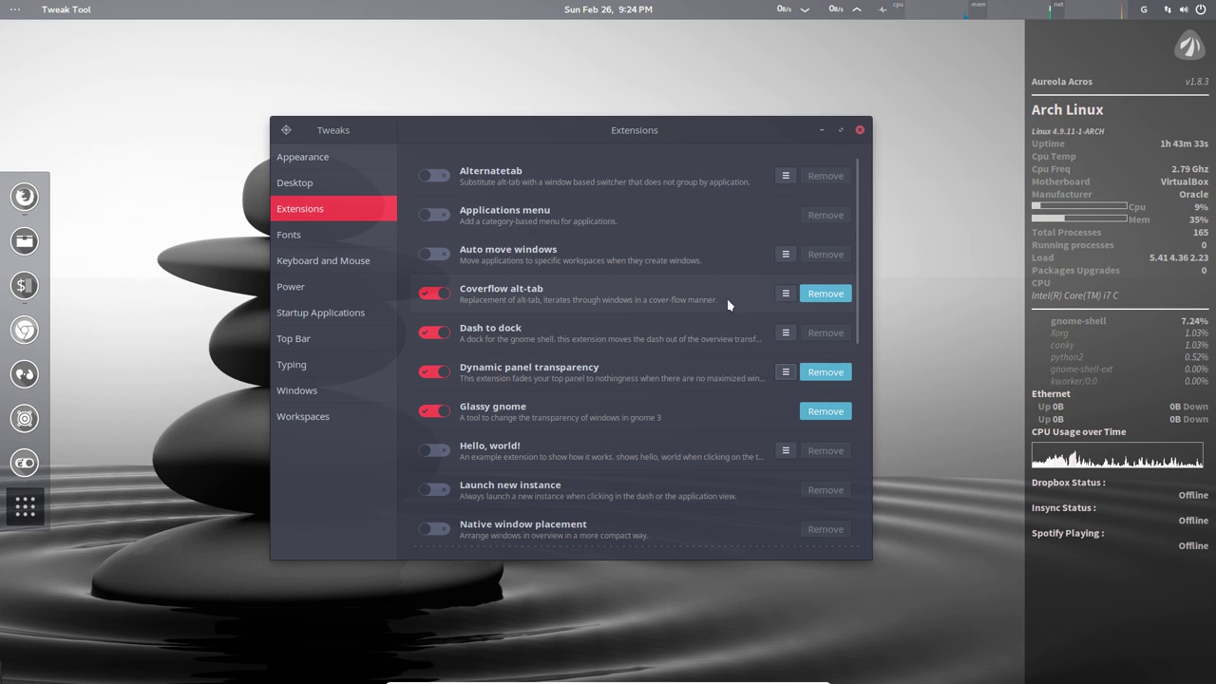
left_click(780, 294)
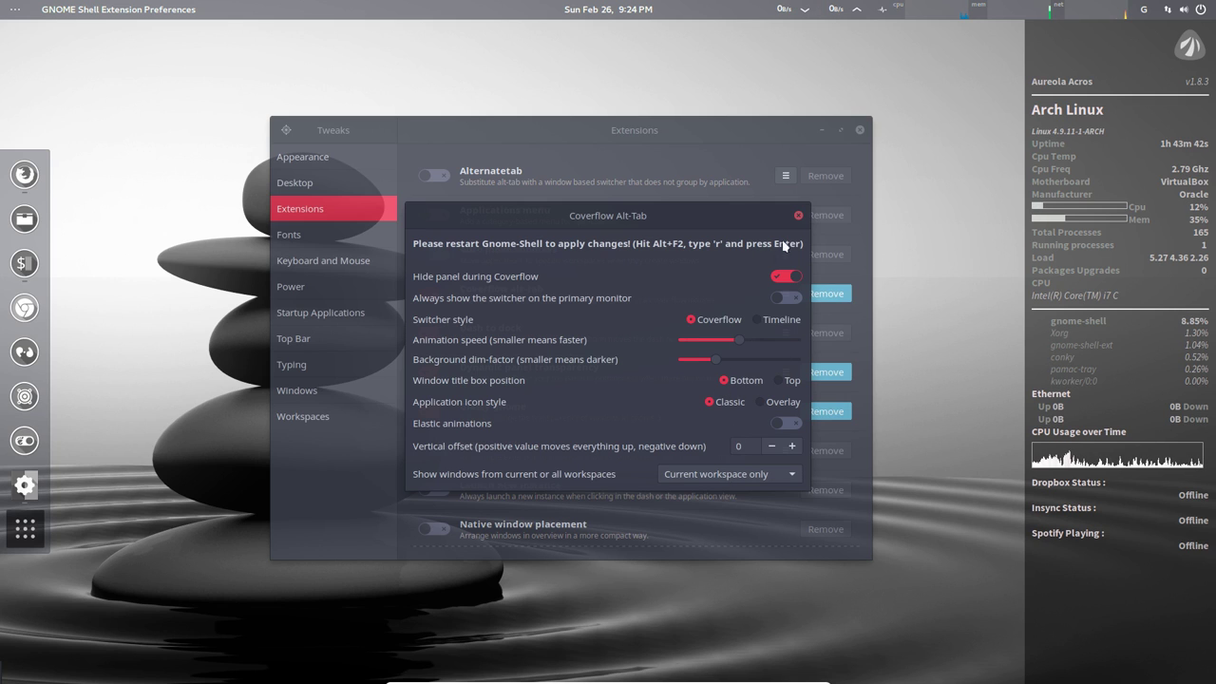
left_click(797, 216)
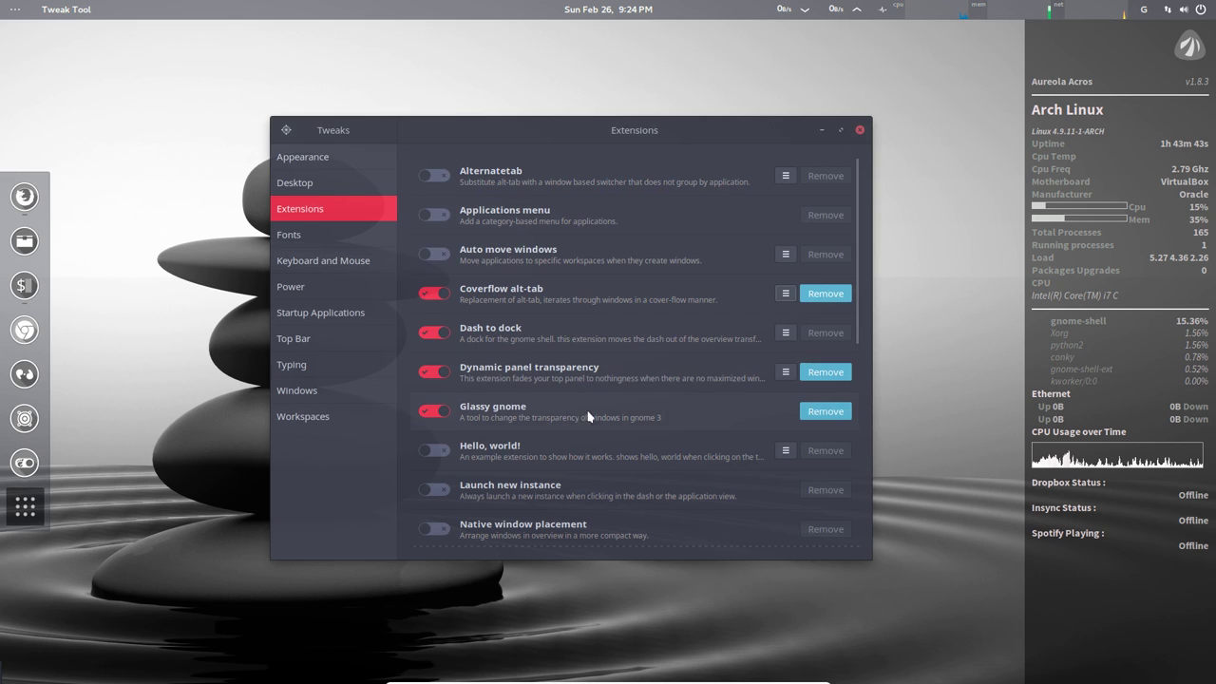
- Check the System-monitor stats dropdown in the top bar, then switch the System-monitor extension off
scroll(584, 419, "down", 5)
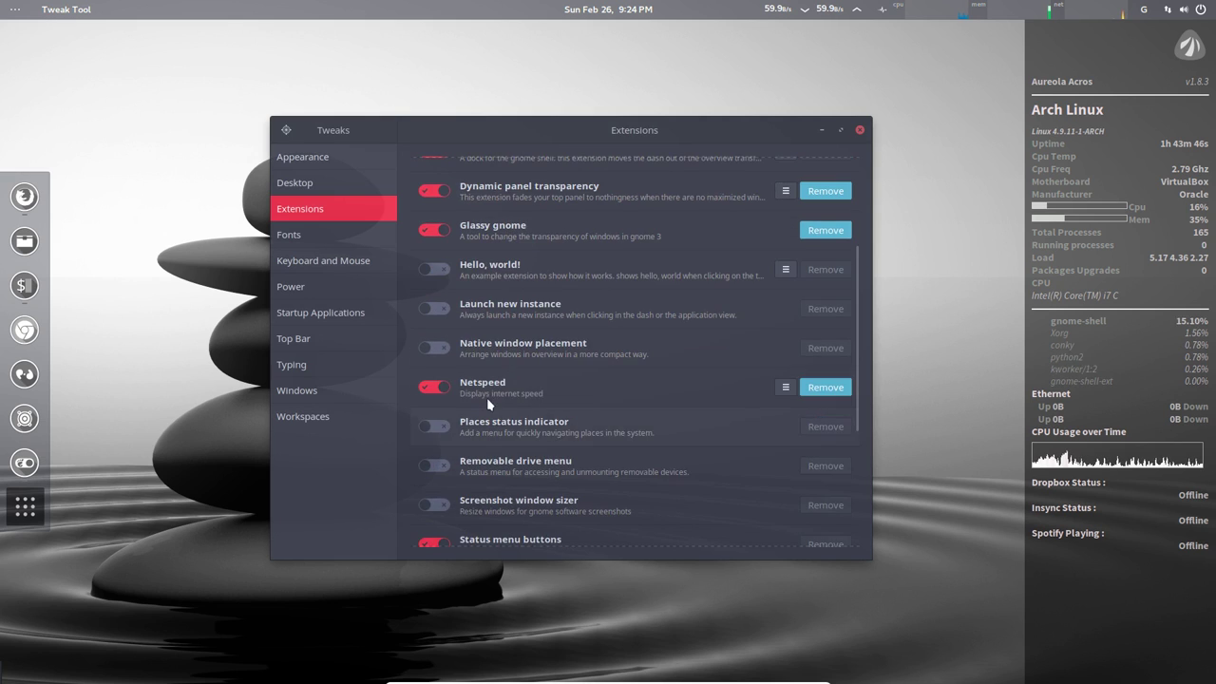
scroll(541, 400, "down", 6)
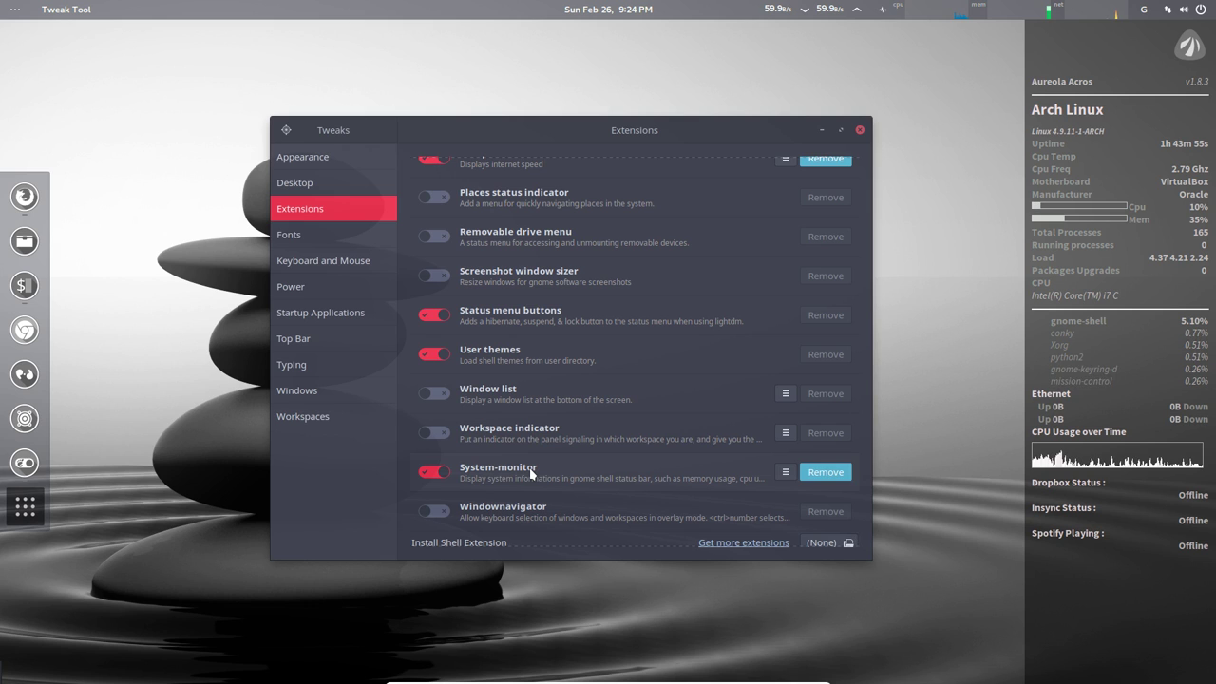
scroll(546, 475, "down", 1)
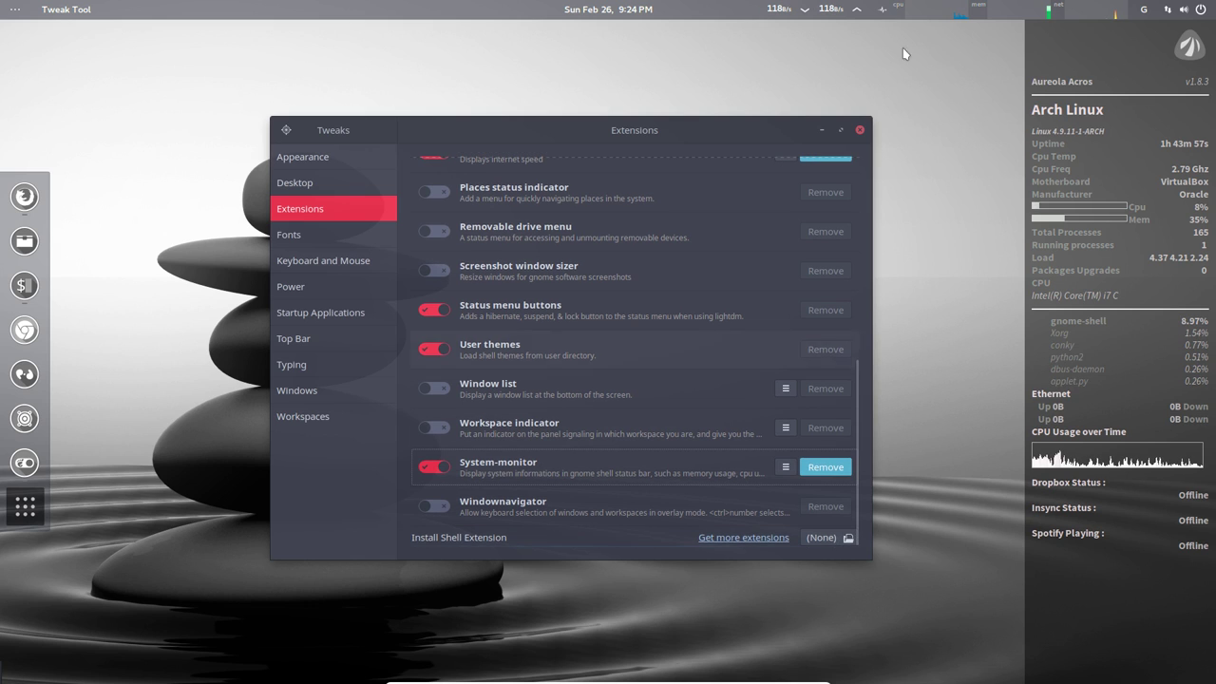
left_click(935, 10)
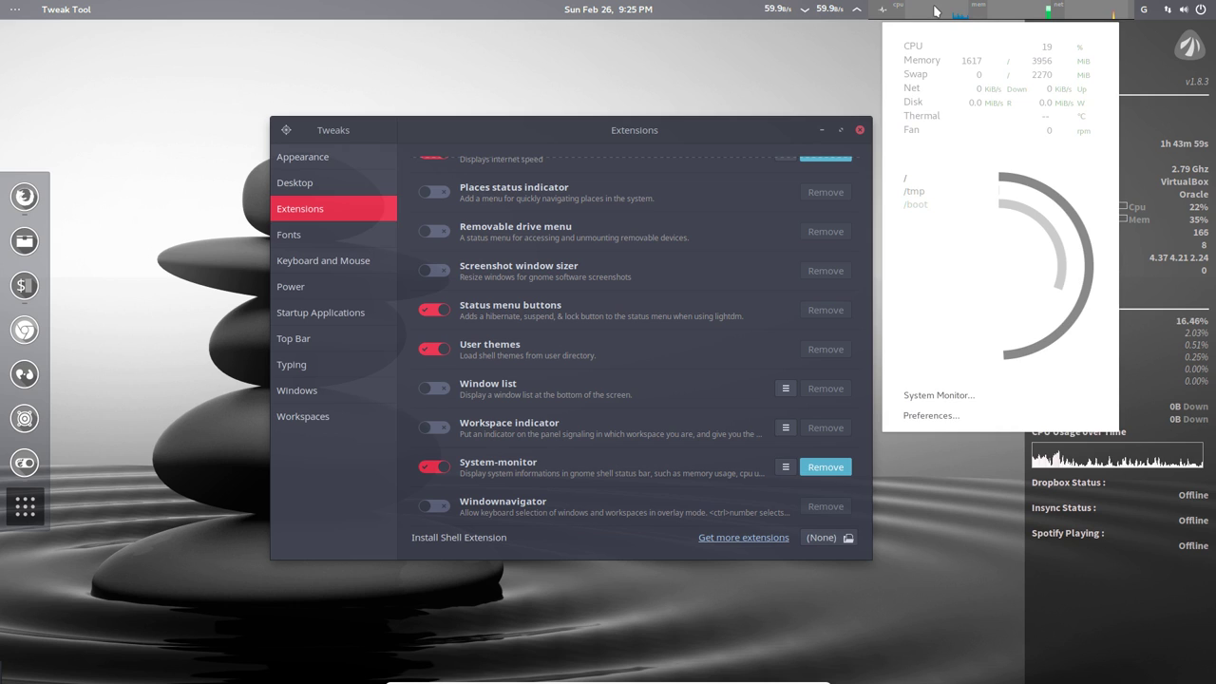
left_click(1001, 15)
left_click(1002, 15)
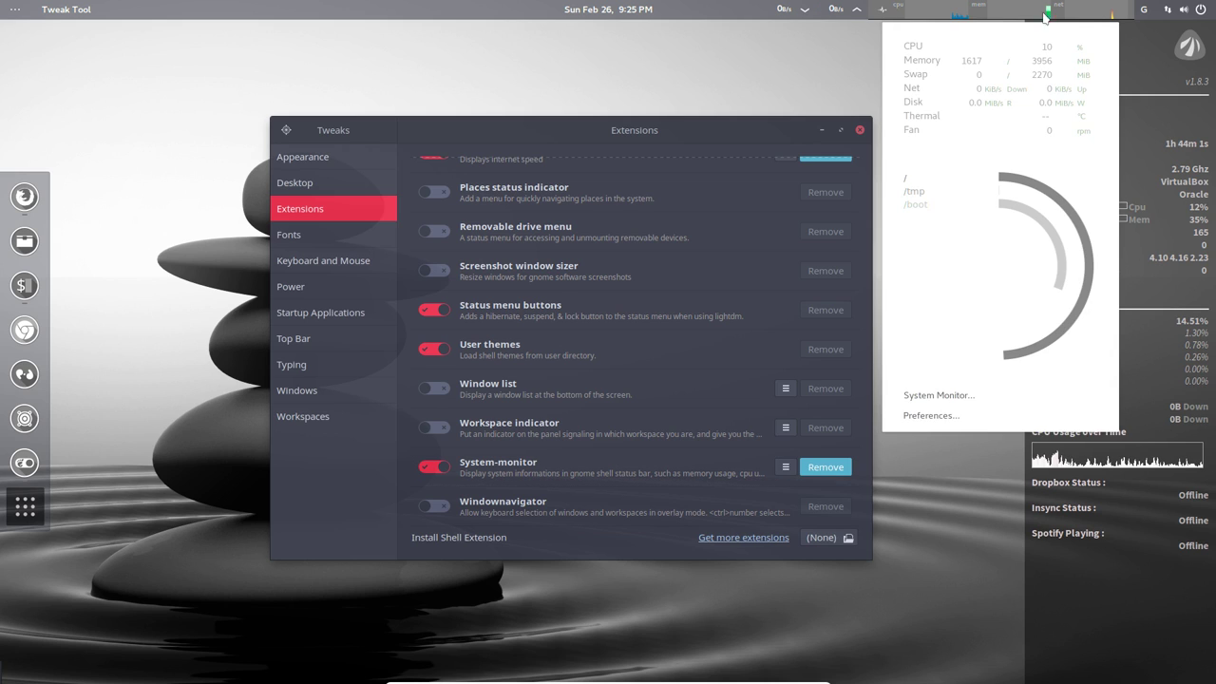
left_click(1094, 15)
left_click(1095, 15)
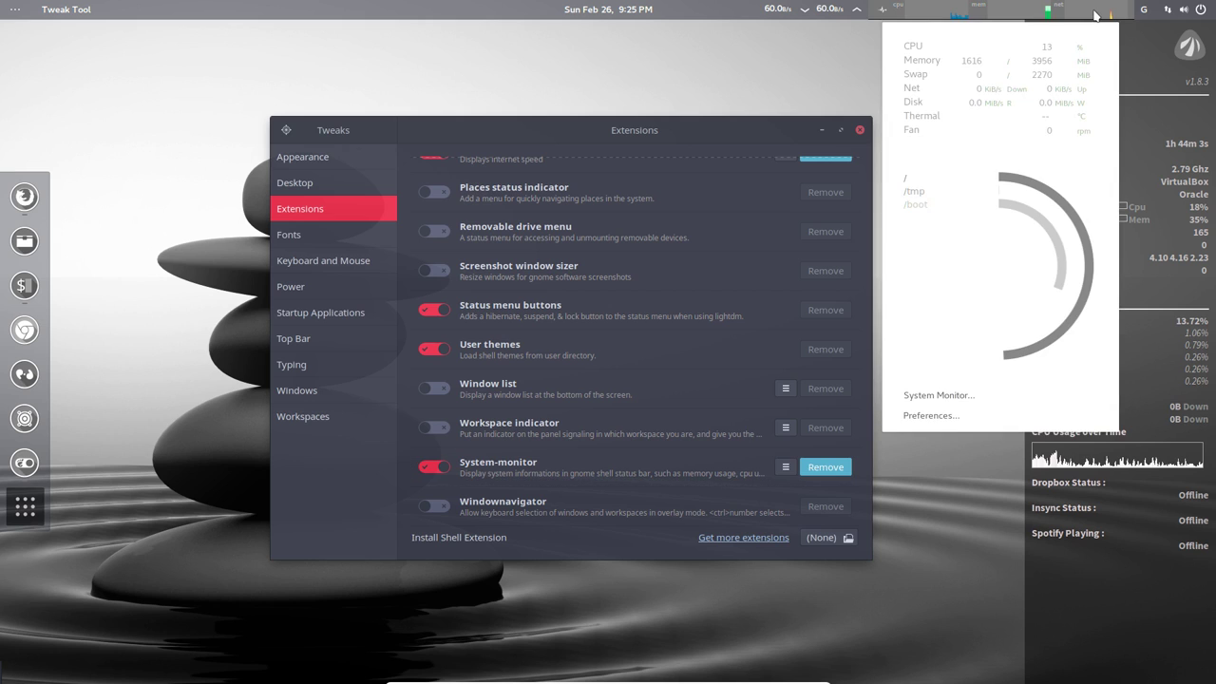
left_click(935, 7)
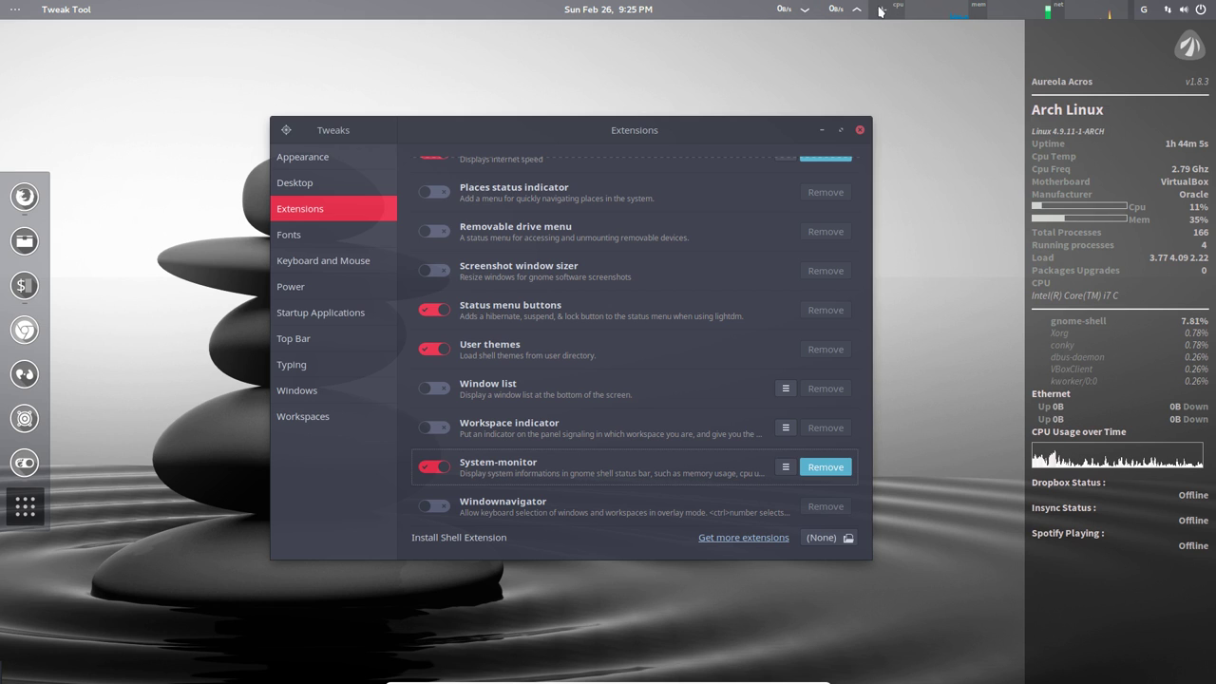
left_click(432, 468)
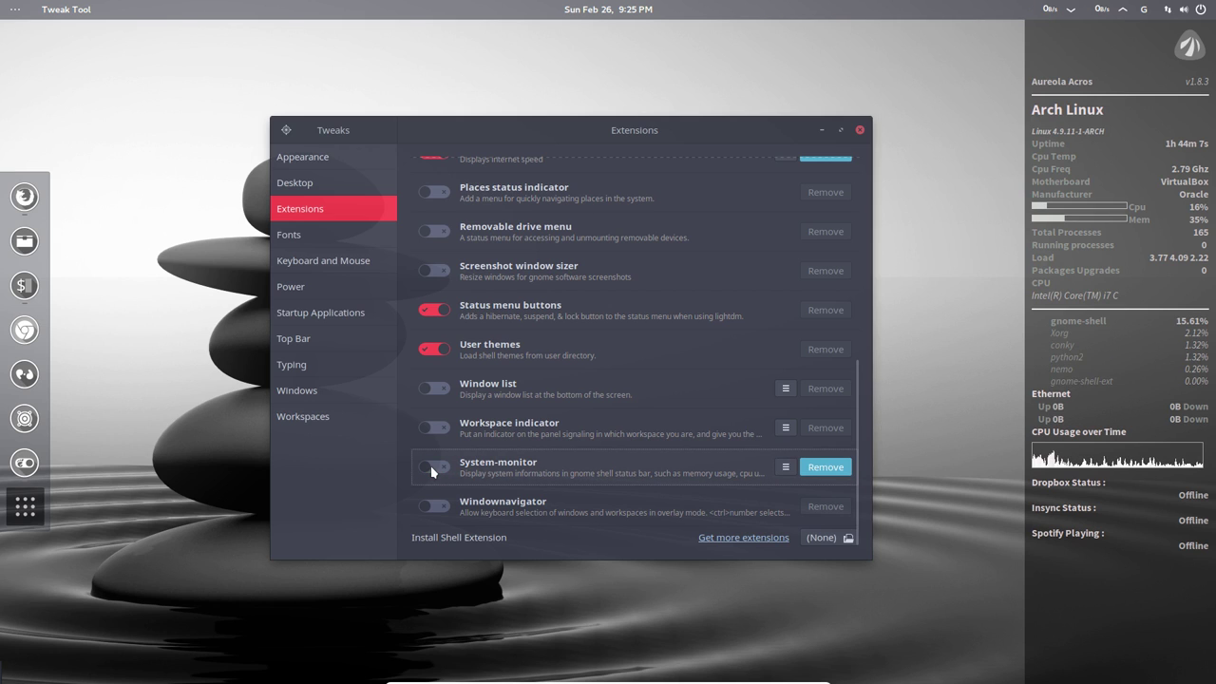
- Turn Netspeed off, and toggle Status menu buttons off and back on
scroll(434, 387, "up", 3)
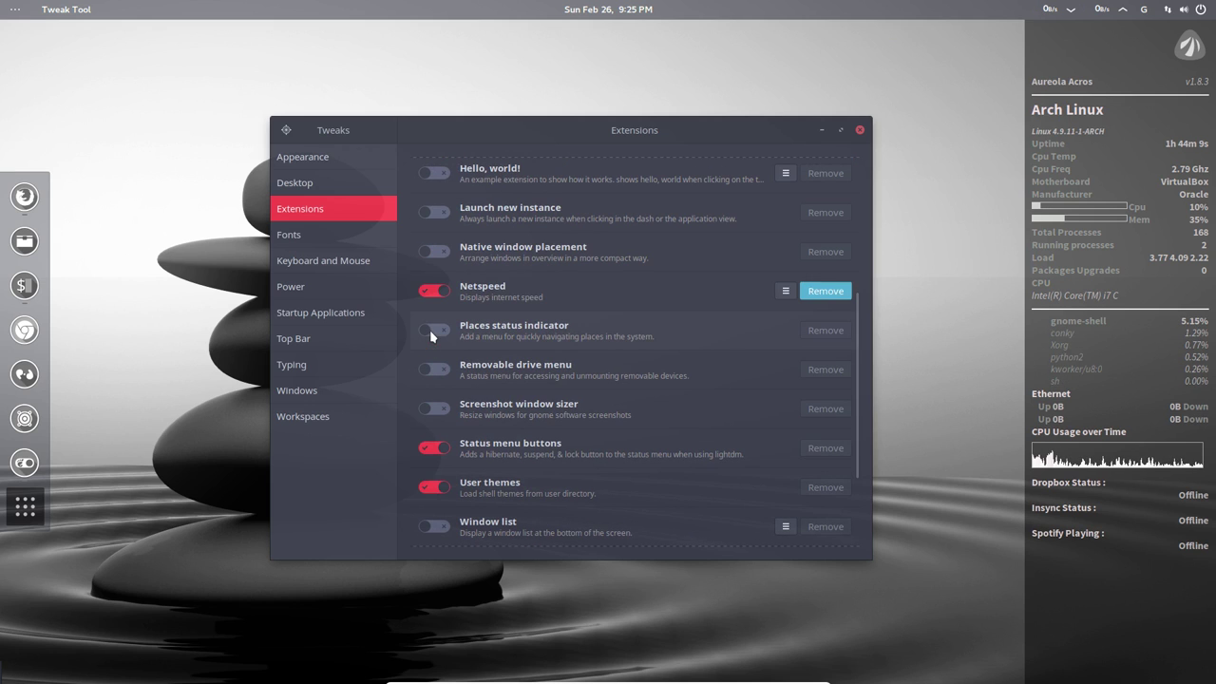
left_click(426, 290)
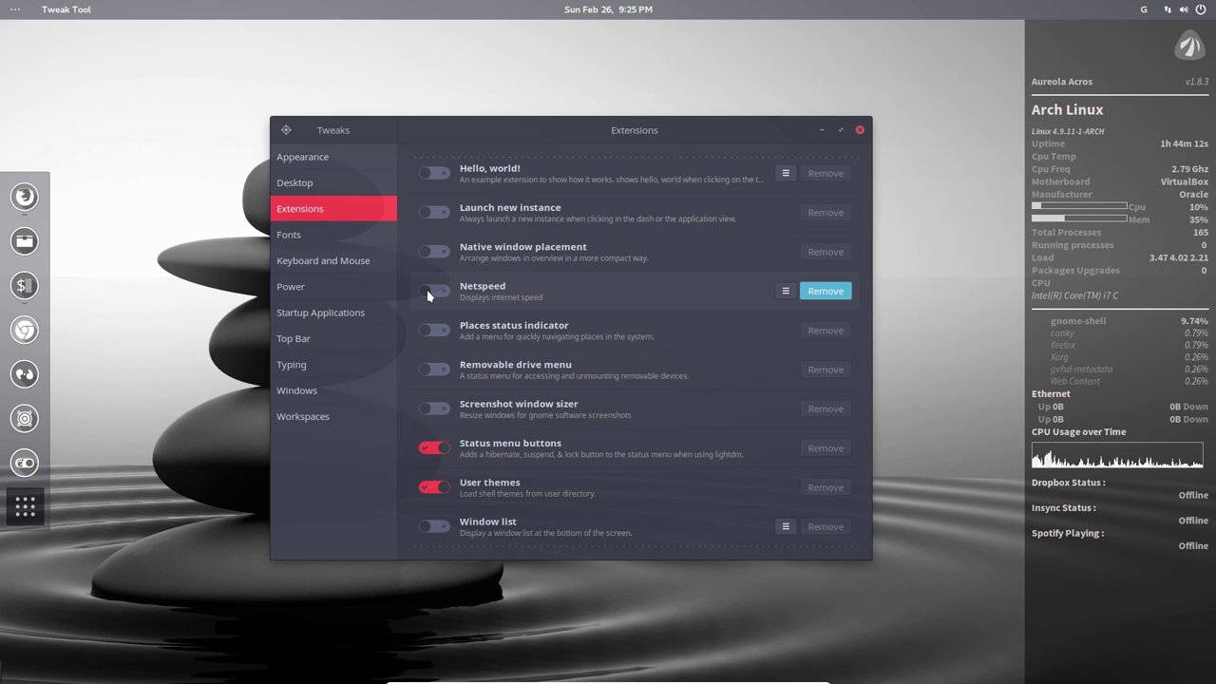
left_click(431, 452)
left_click(433, 448)
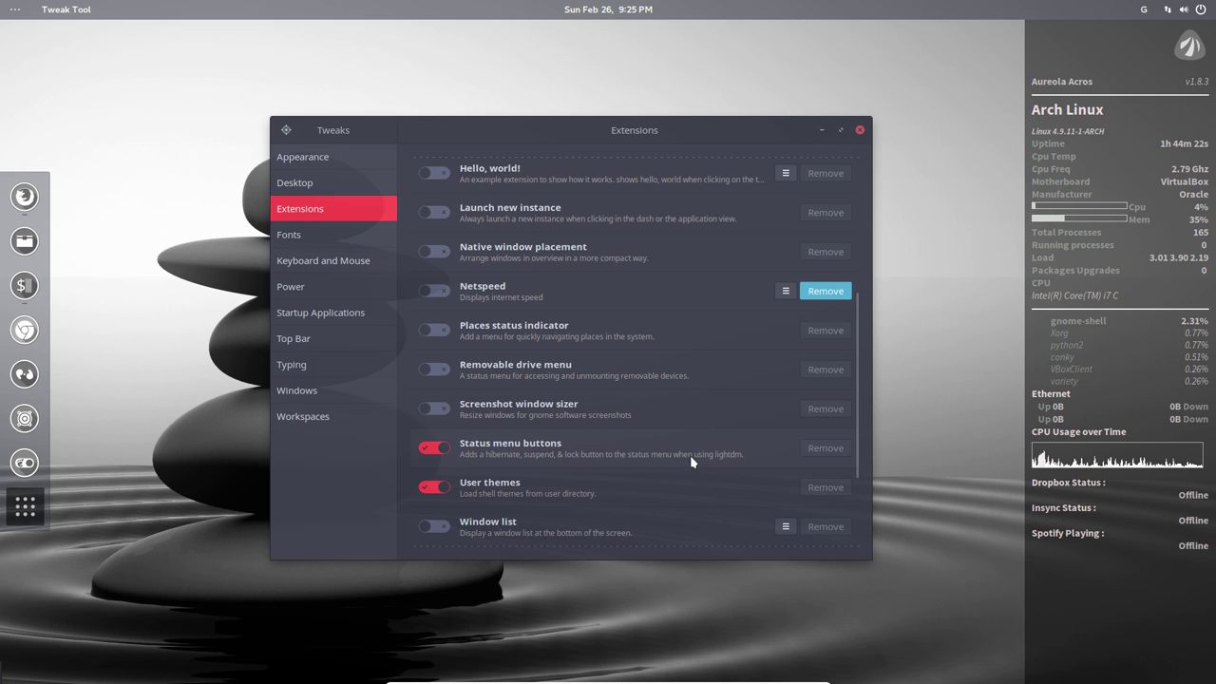
scroll(498, 450, "down", 1)
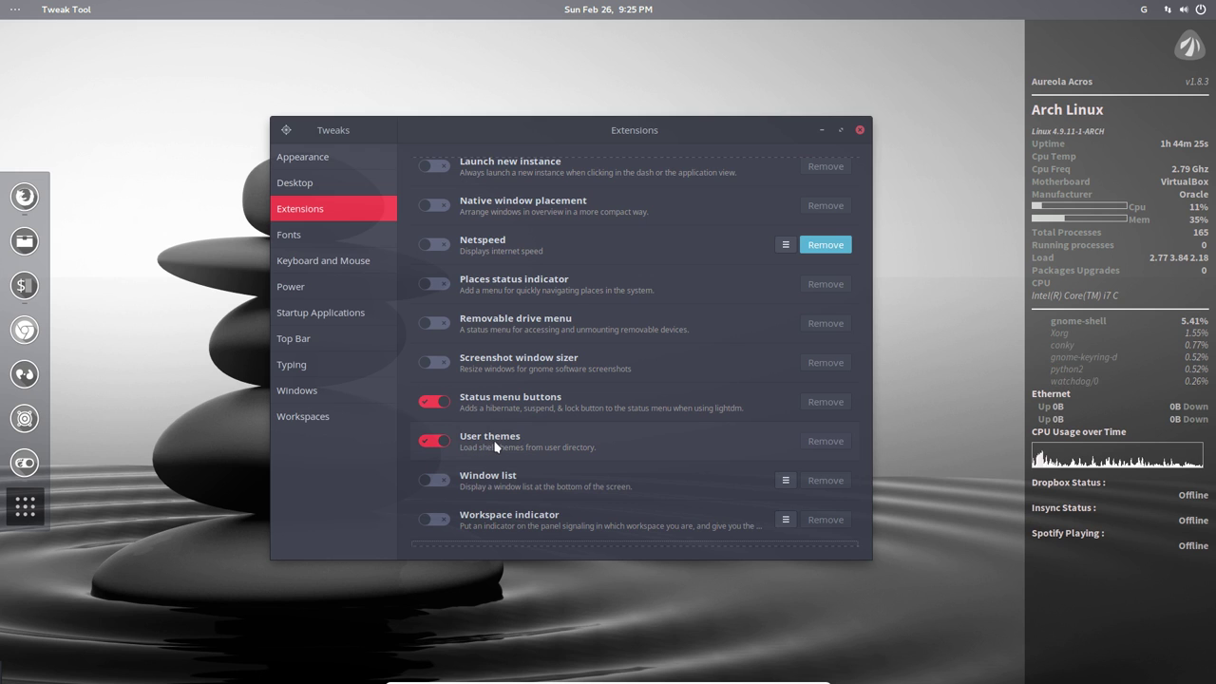
scroll(492, 440, "down", 4)
scroll(492, 457, "up", 6)
scroll(494, 457, "up", 2)
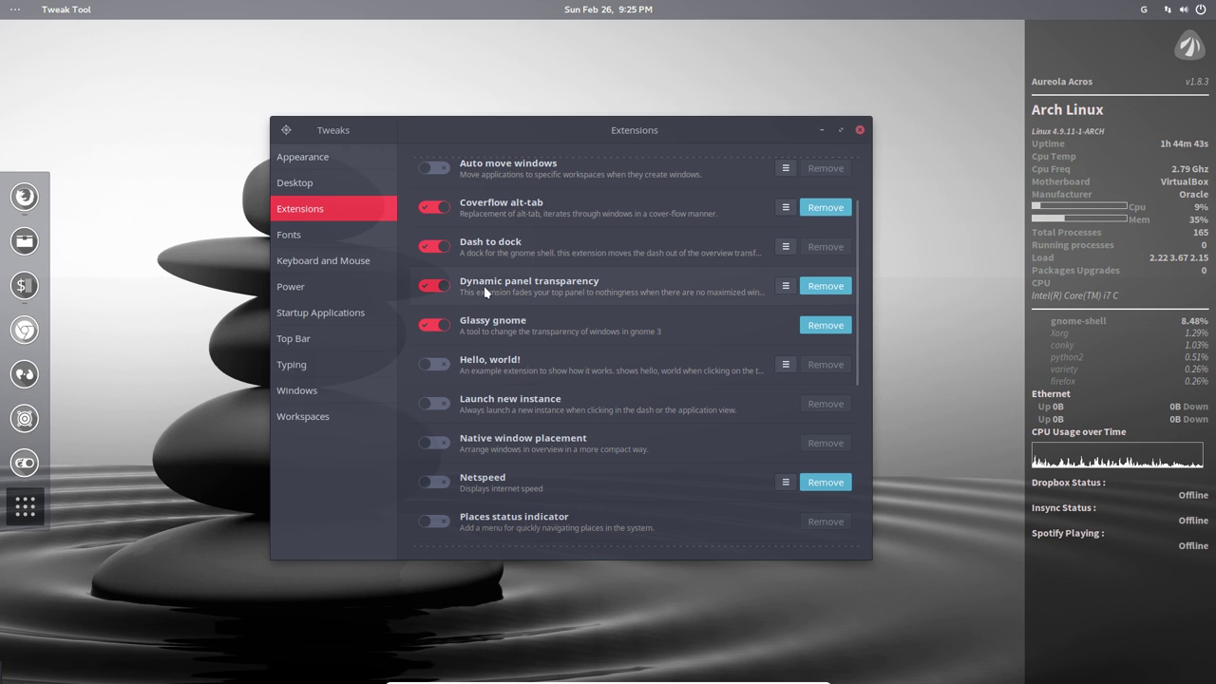
- Review the top of the Extensions list and close the Tweak Tool window
scroll(497, 250, "up", 1)
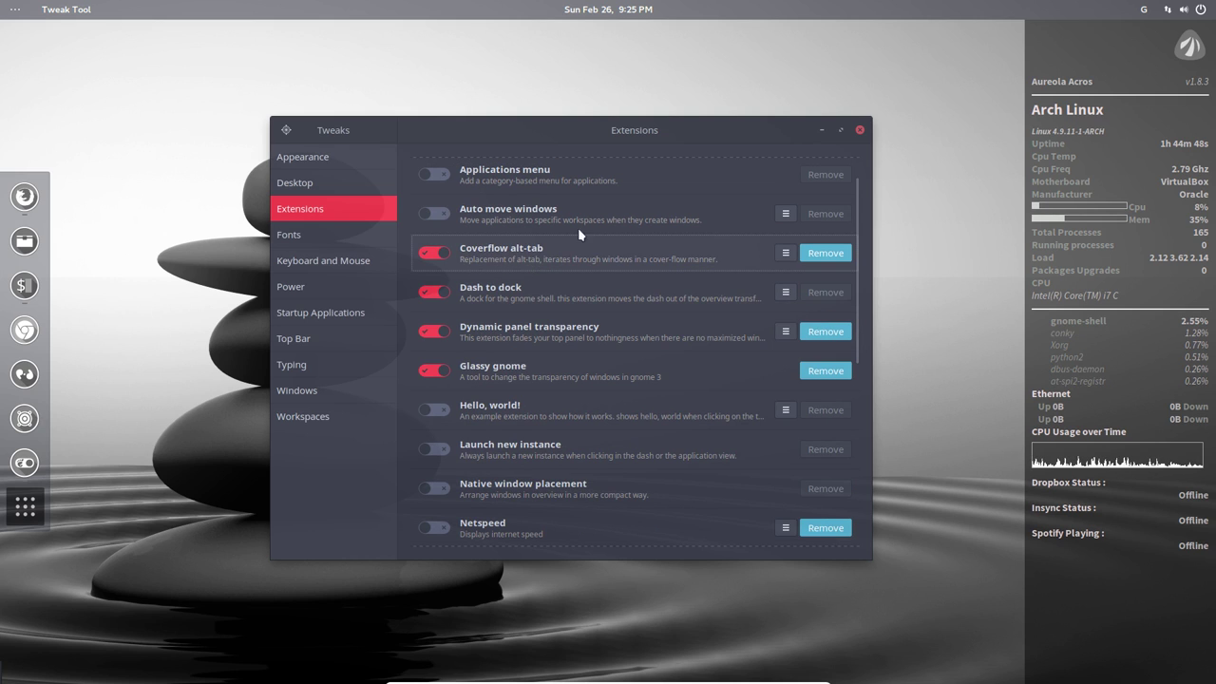
left_click(859, 130)
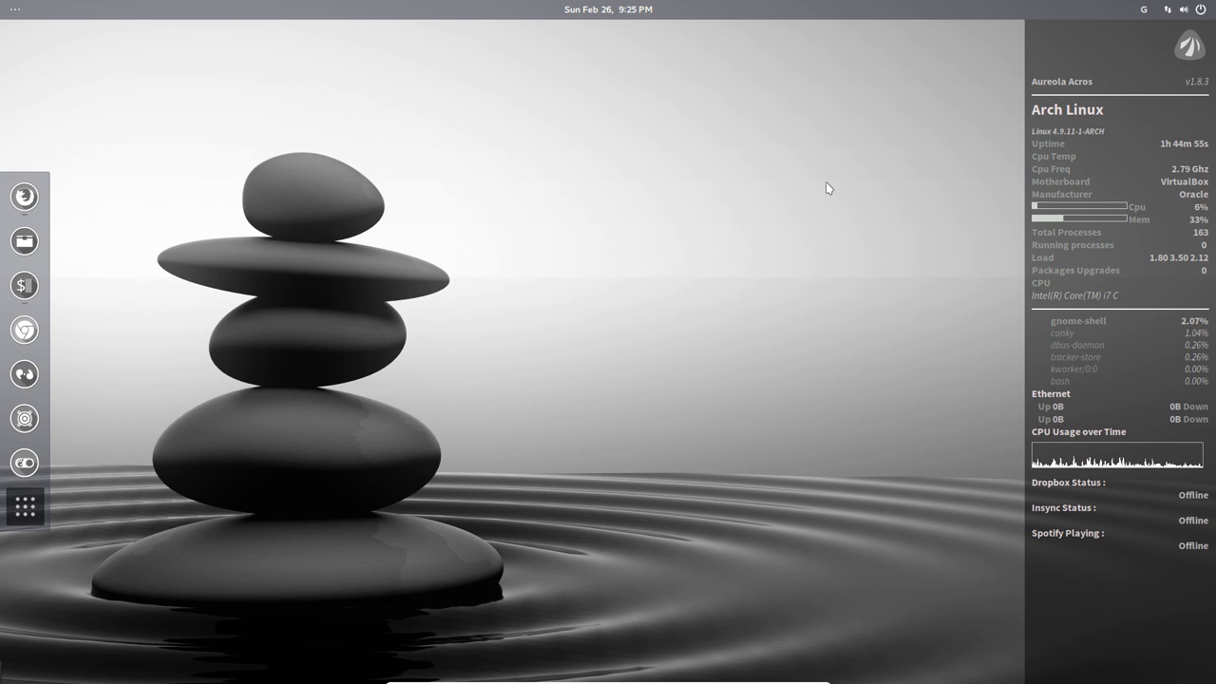
- Browse the application grid, then bring the terminal forward, move it right and close it
mouse_move(24, 8)
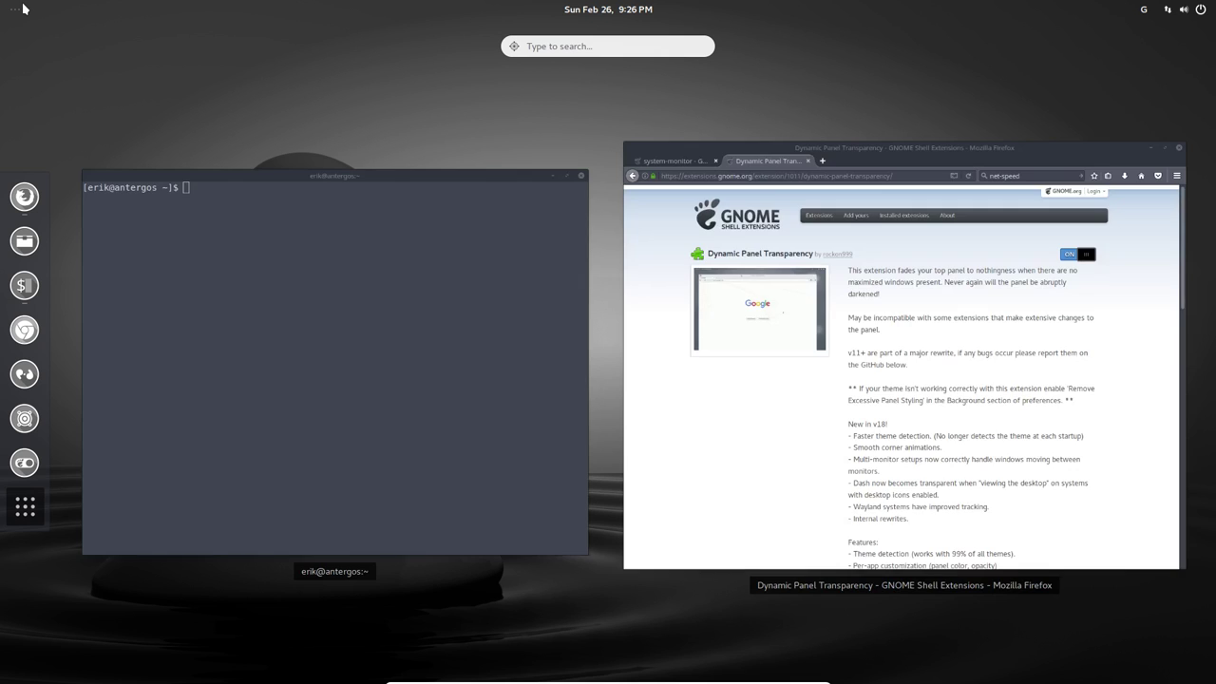
left_click(17, 520)
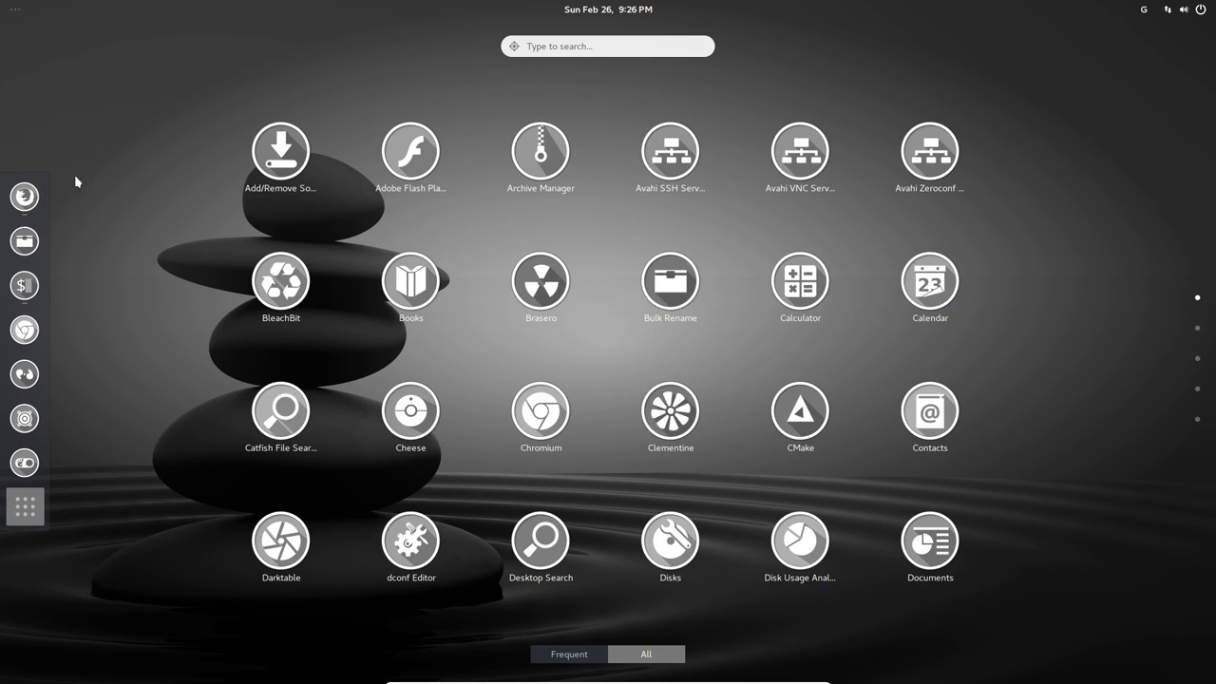
key("Escape")
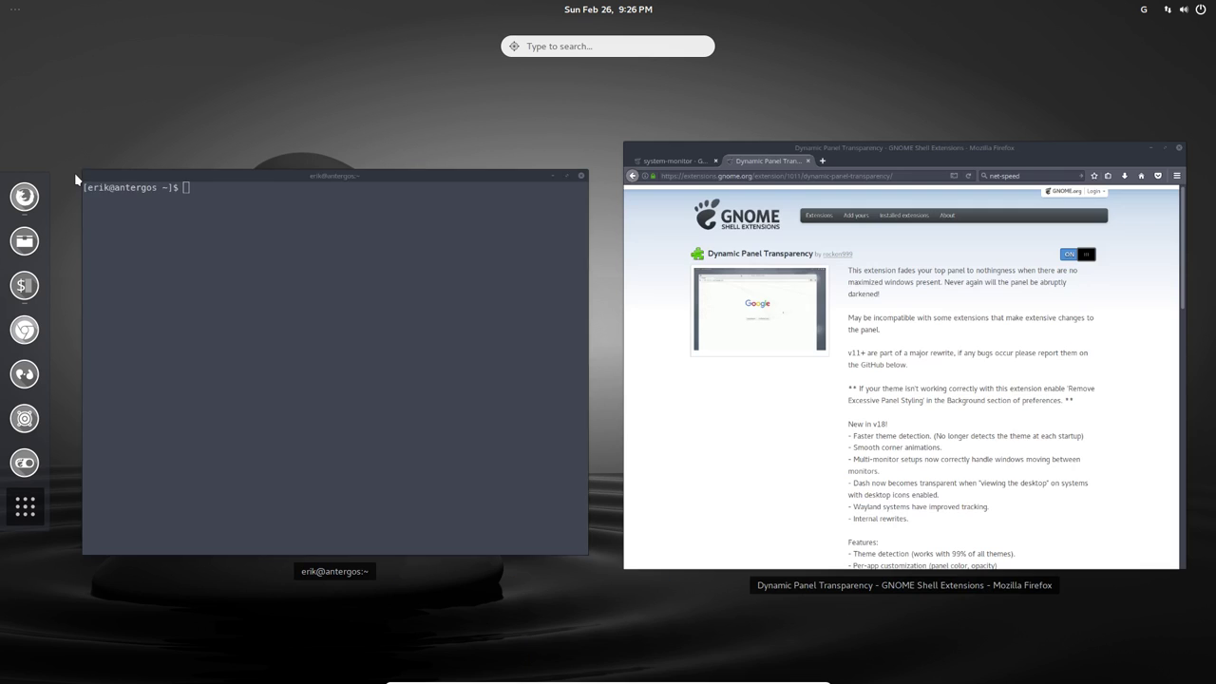
left_click(258, 272)
left_click_drag(380, 29, 578, 55)
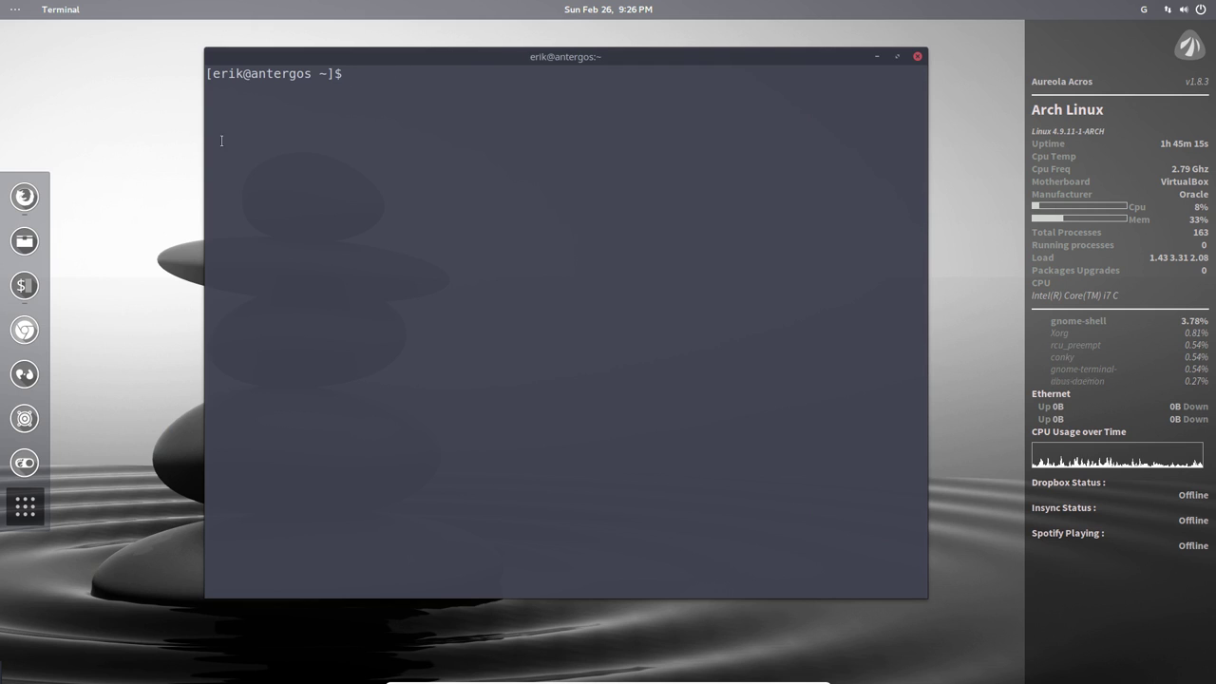
left_click(917, 56)
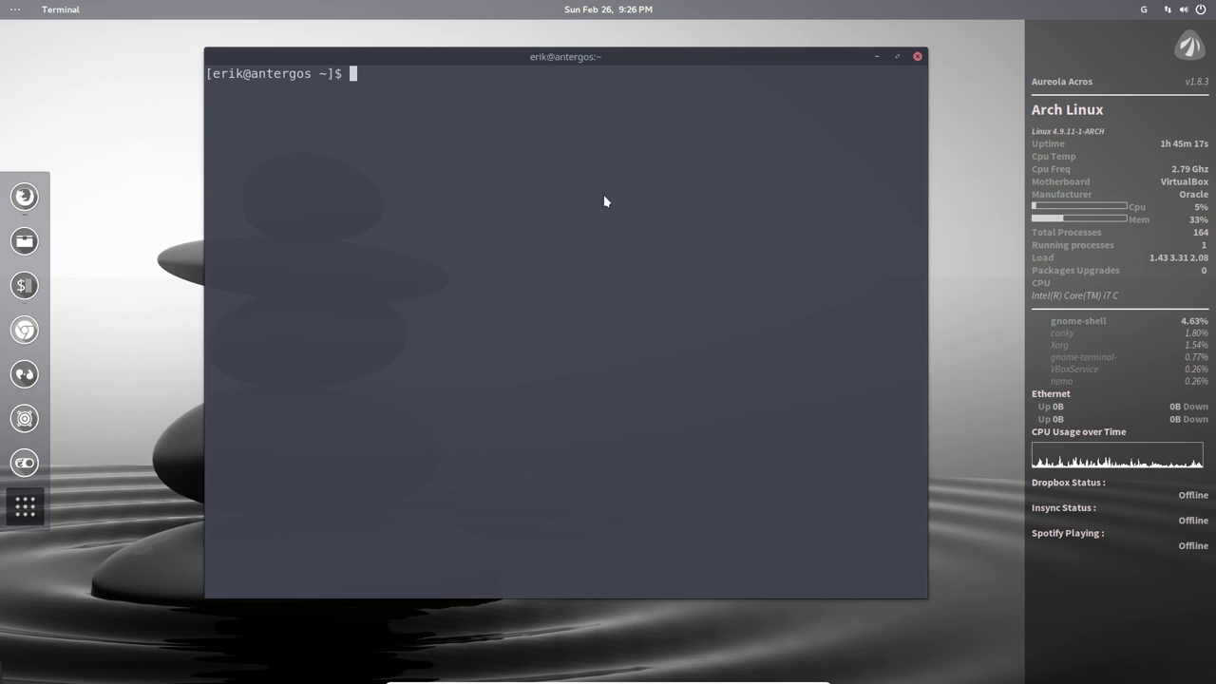
- Open Files, go to DATA › AntergosGnome › installation, and bring up the folder's context menu
left_click(32, 246)
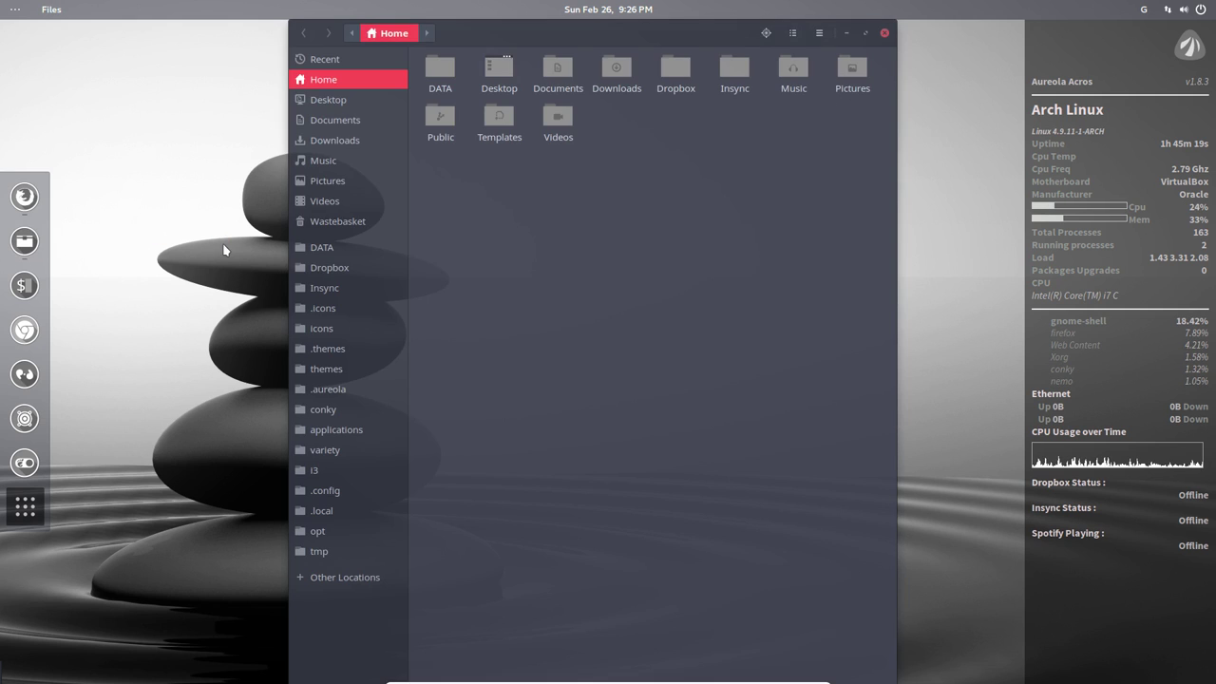
left_click(432, 69)
double_click(432, 70)
left_click(440, 71)
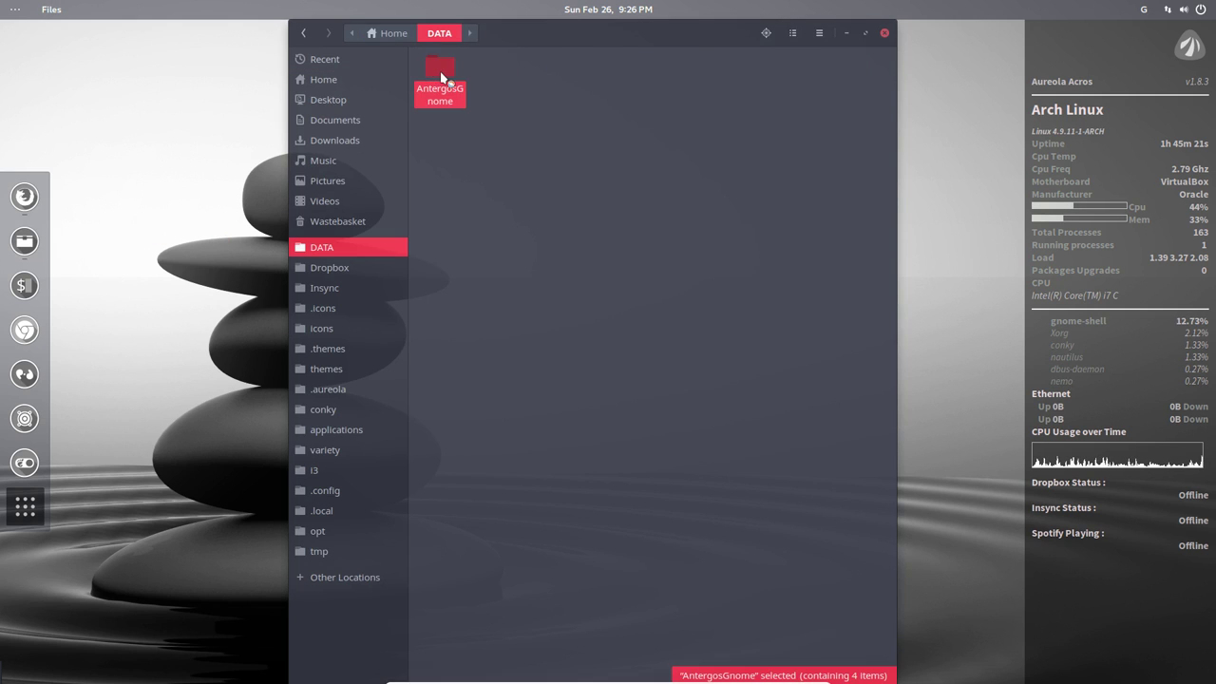
double_click(440, 71)
double_click(499, 74)
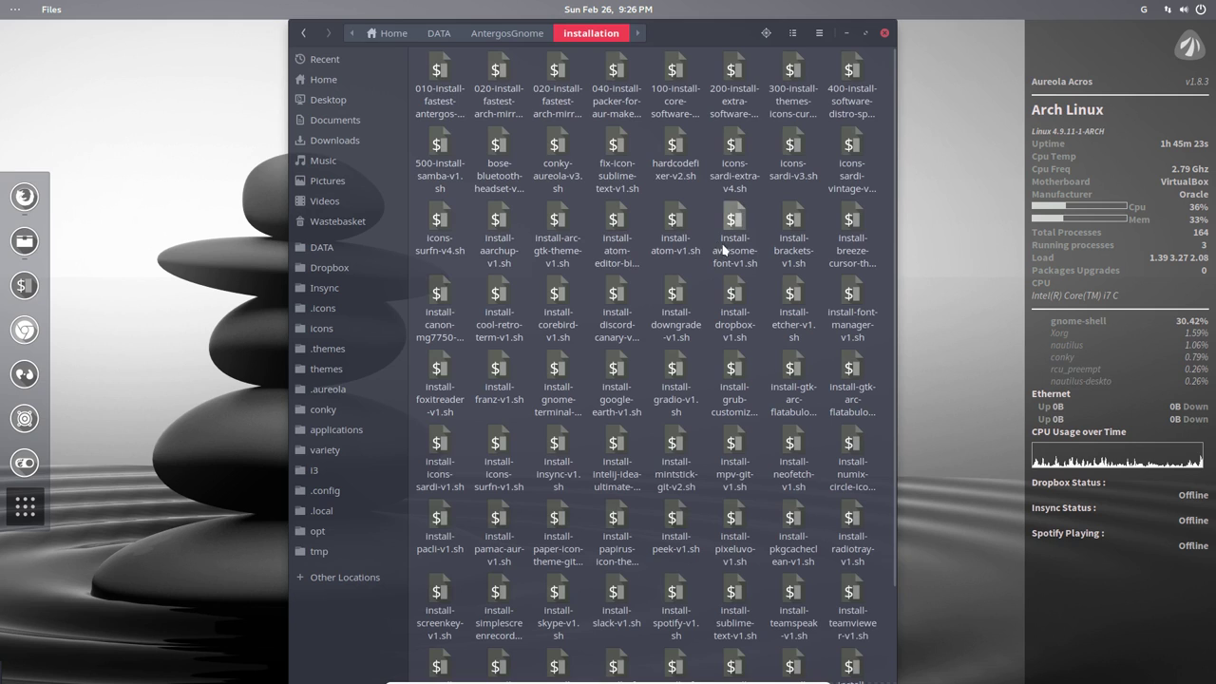
right_click(704, 281)
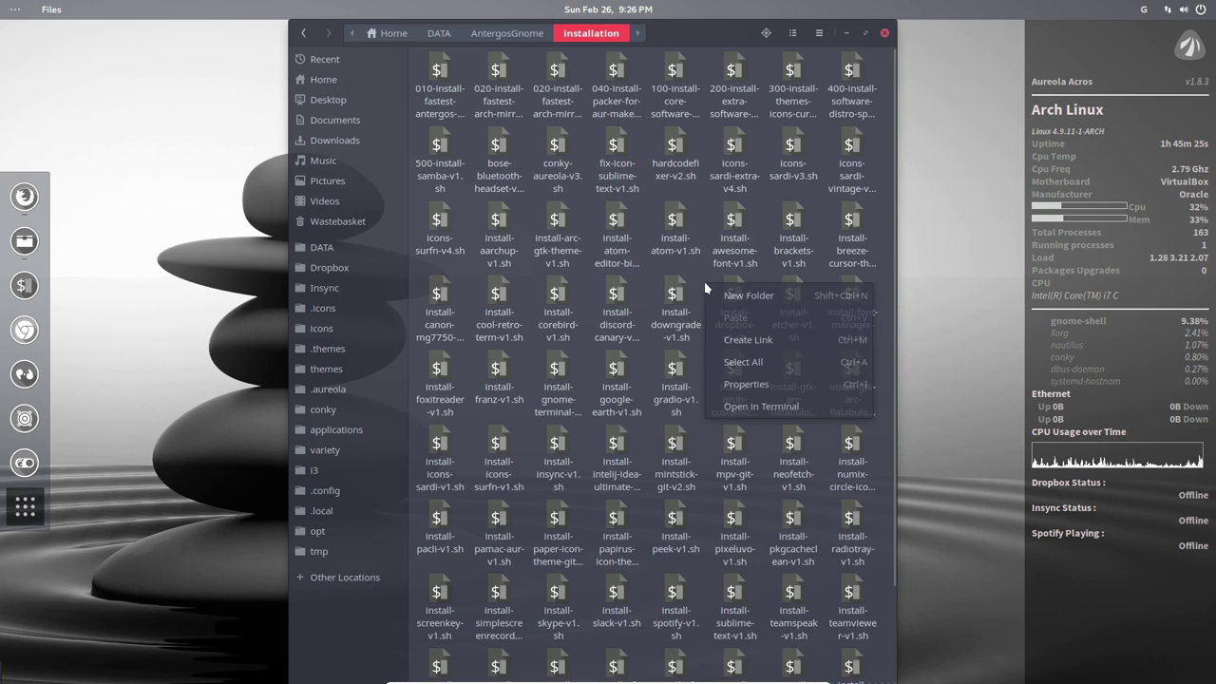
- Open a terminal in the installation folder and run ./install-gnome-terminal-transparency-v1.sh with sudo
left_click(756, 413)
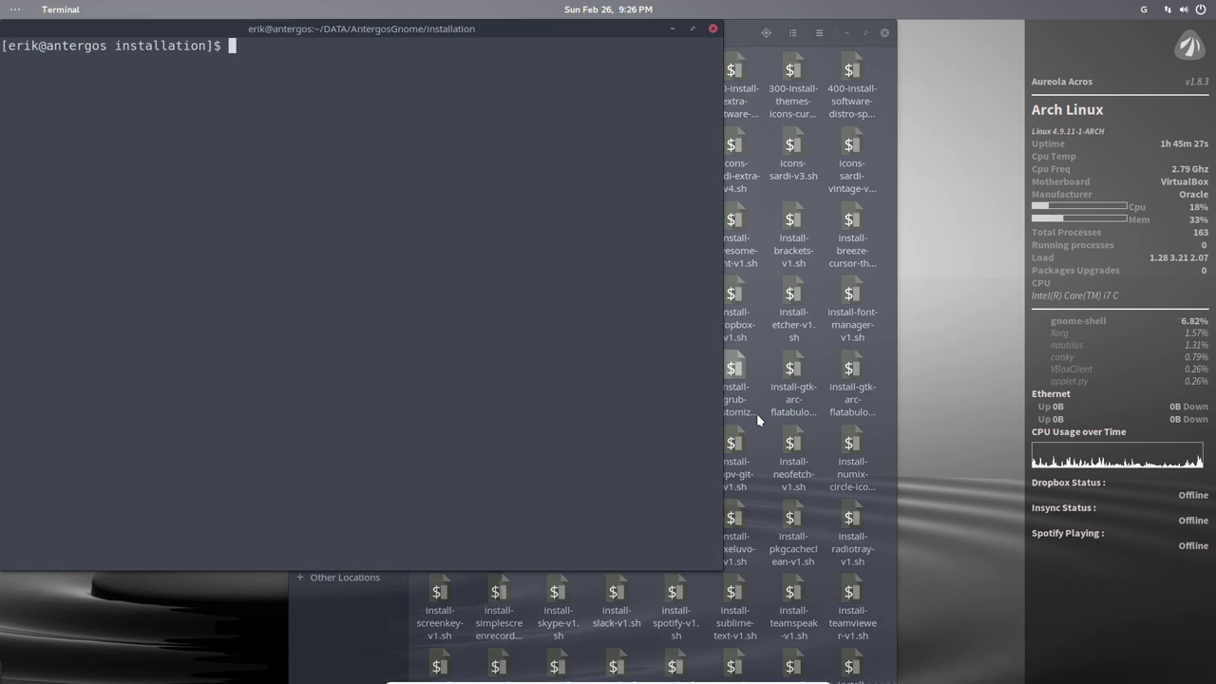
type("./")
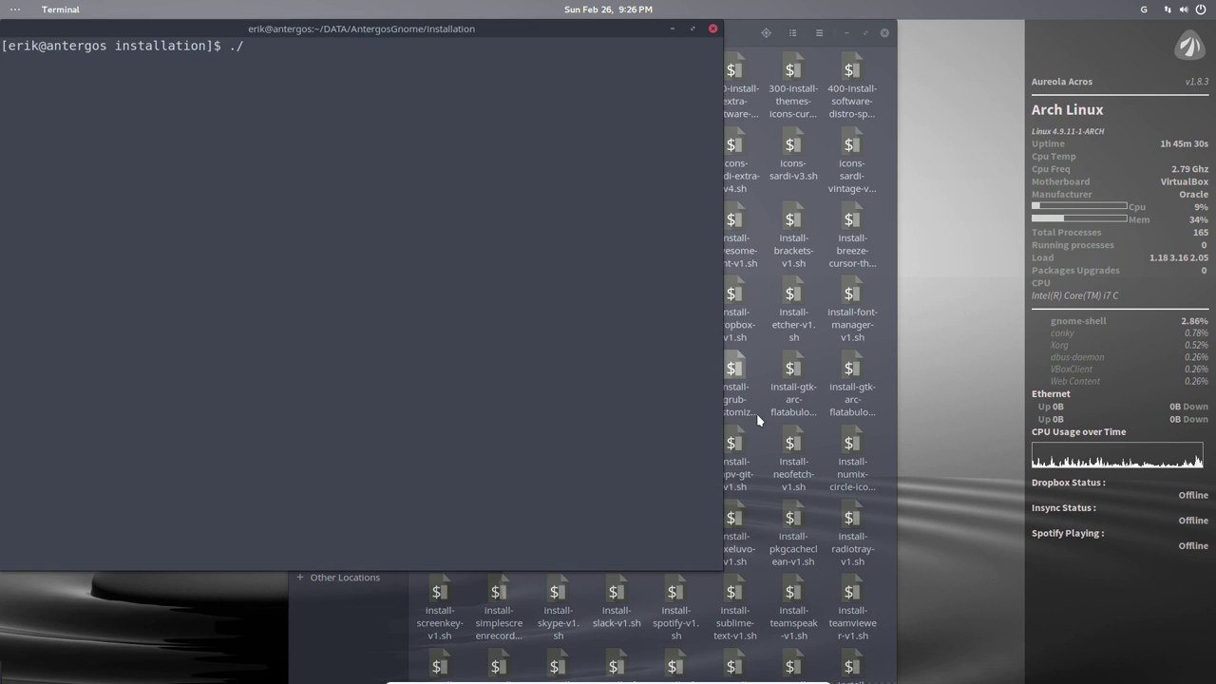
type("install-gn")
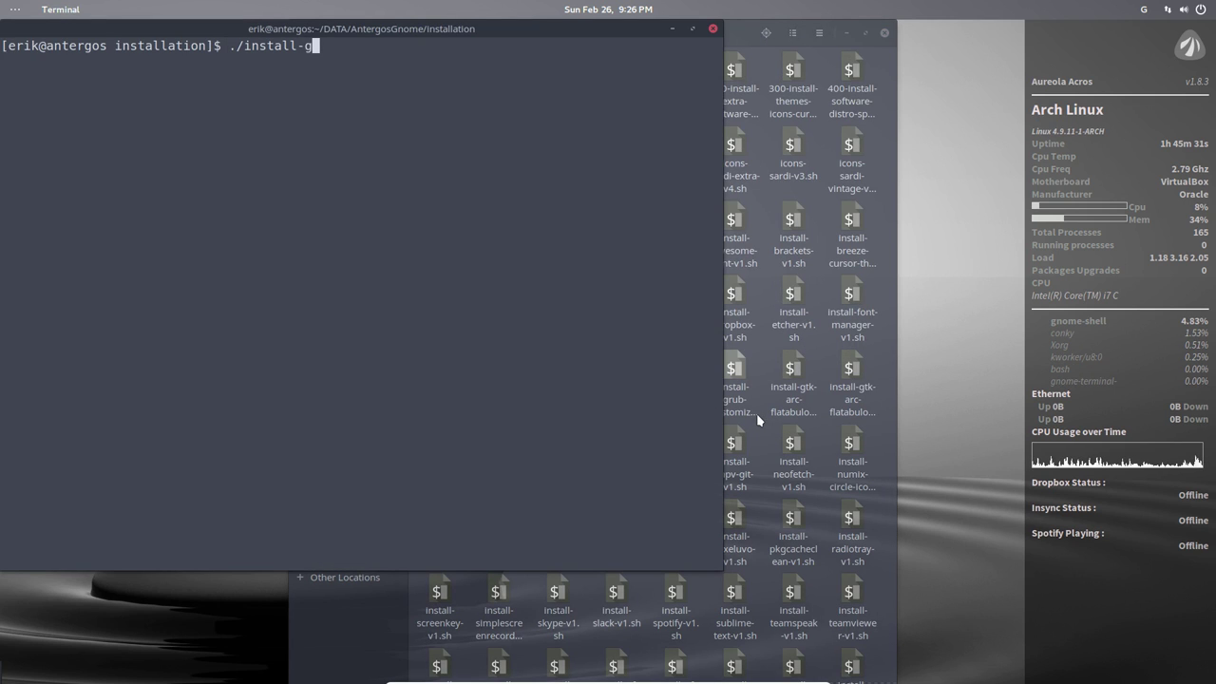
key("Tab")
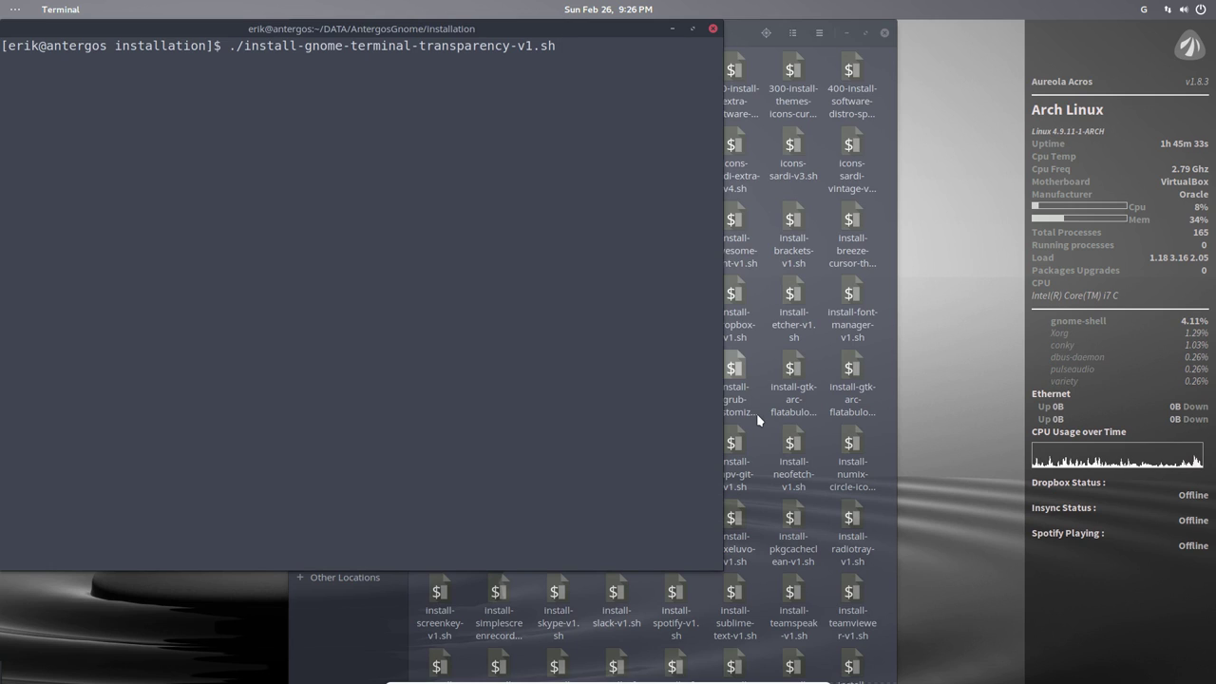
key("Return")
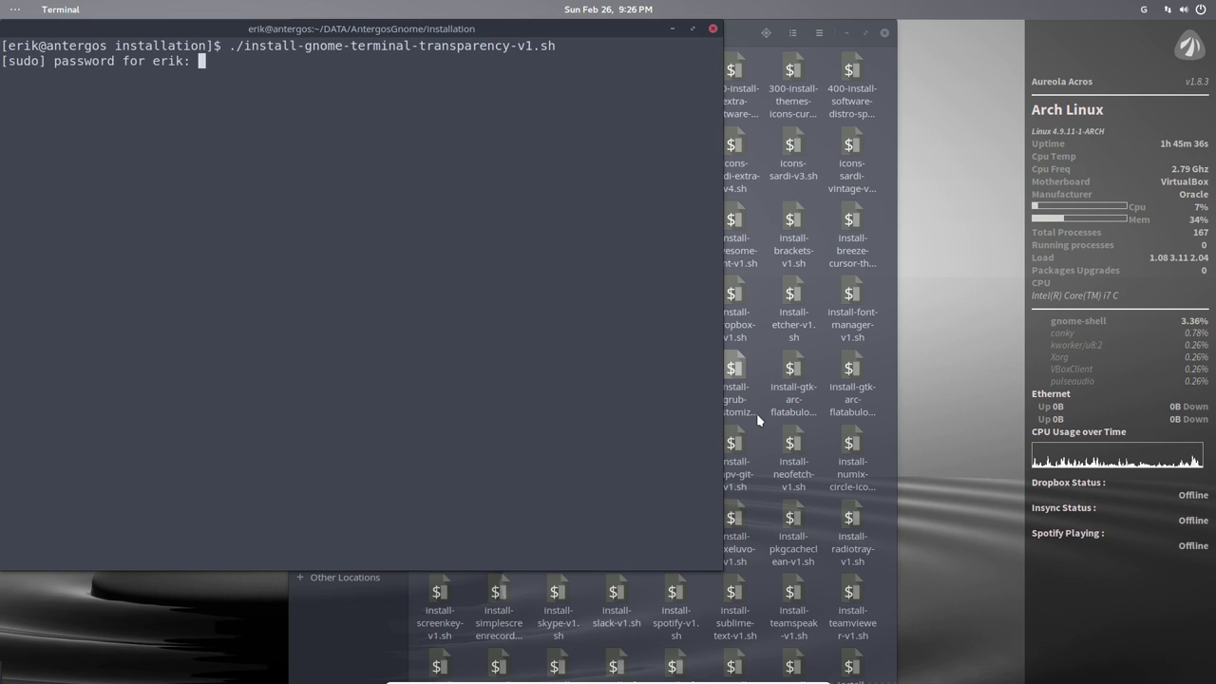
key("Return")
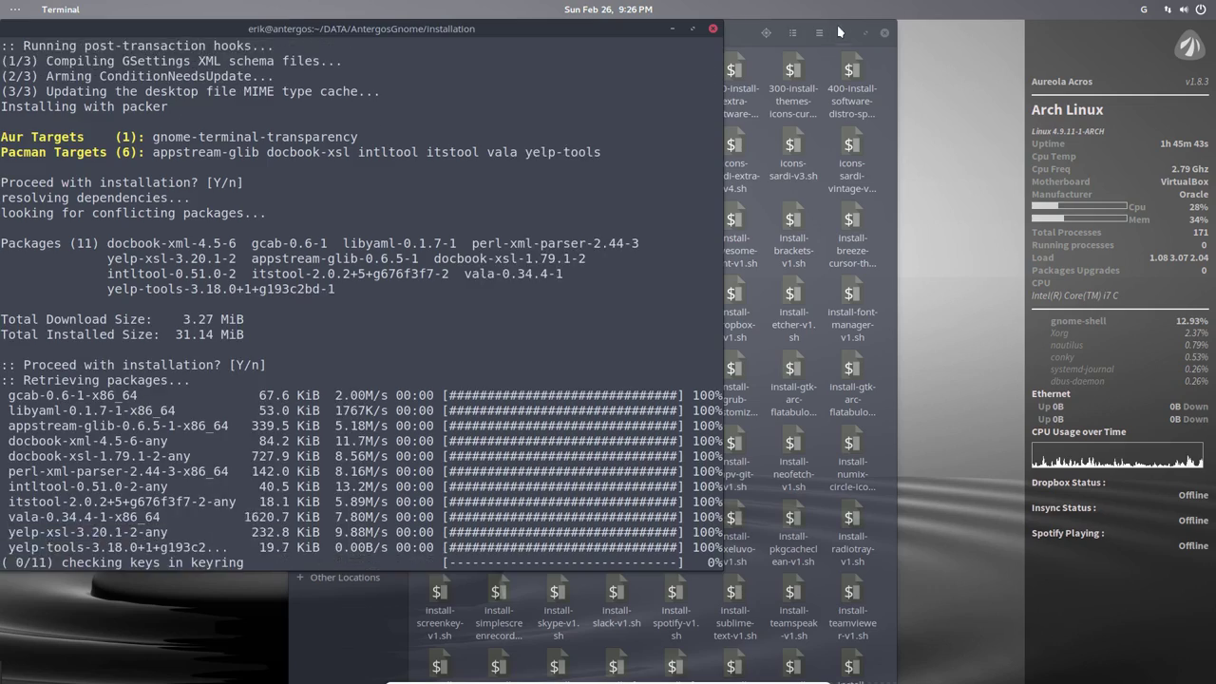
- Close the Files window and move the terminal toward the screen centre
left_click(746, 31)
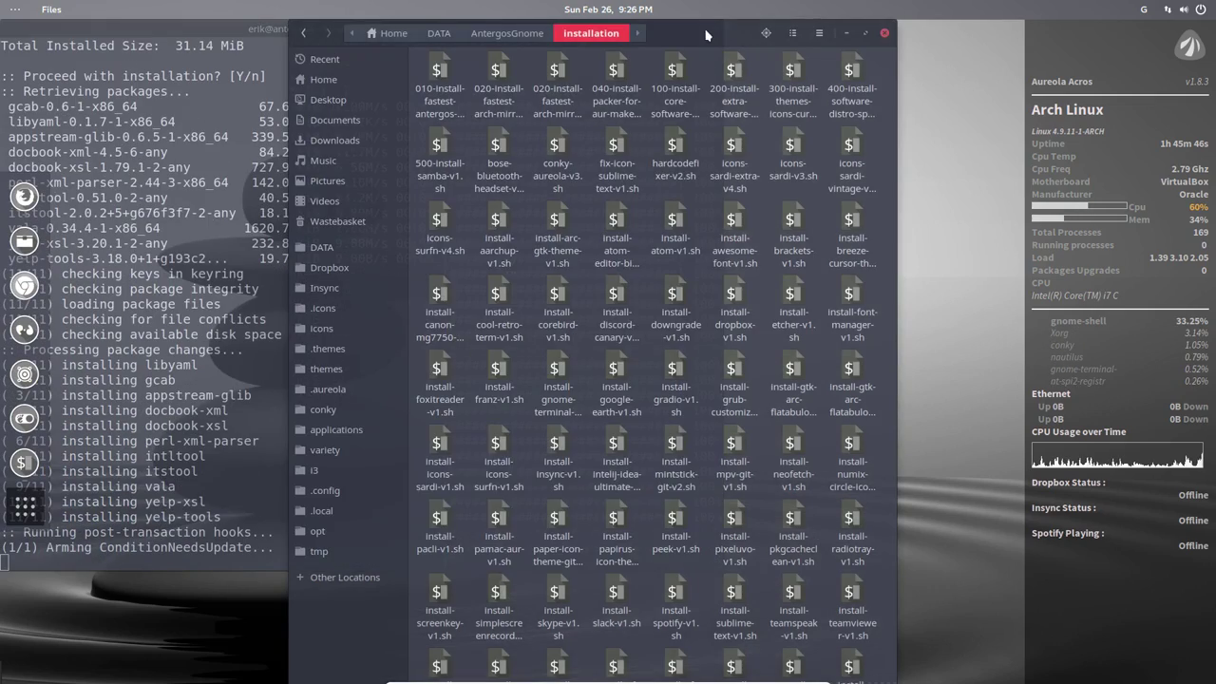
left_click_drag(708, 37, 882, 107)
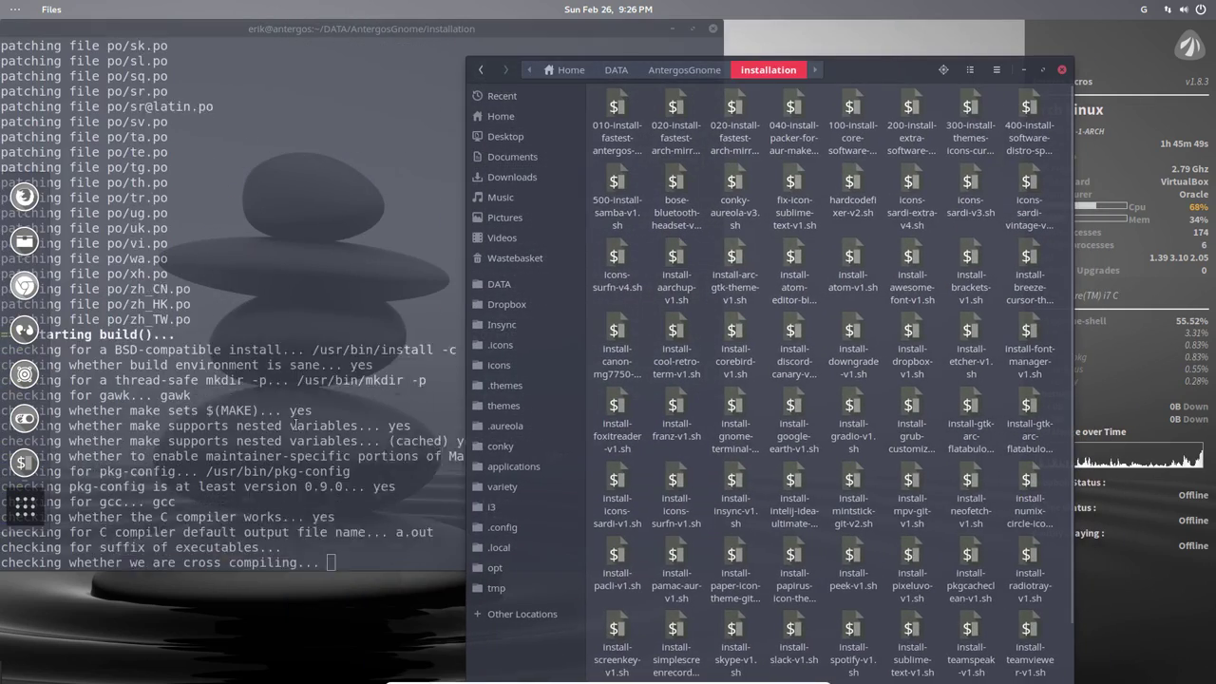
left_click(431, 101)
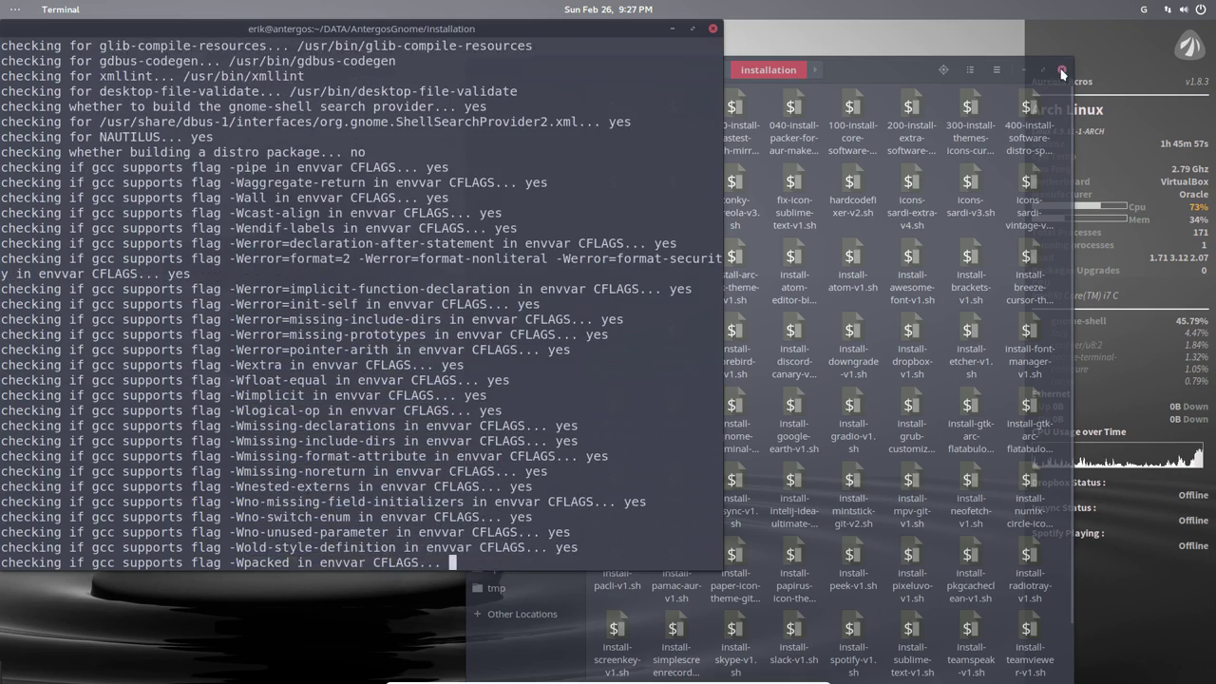
left_click(1007, 89)
left_click(1060, 70)
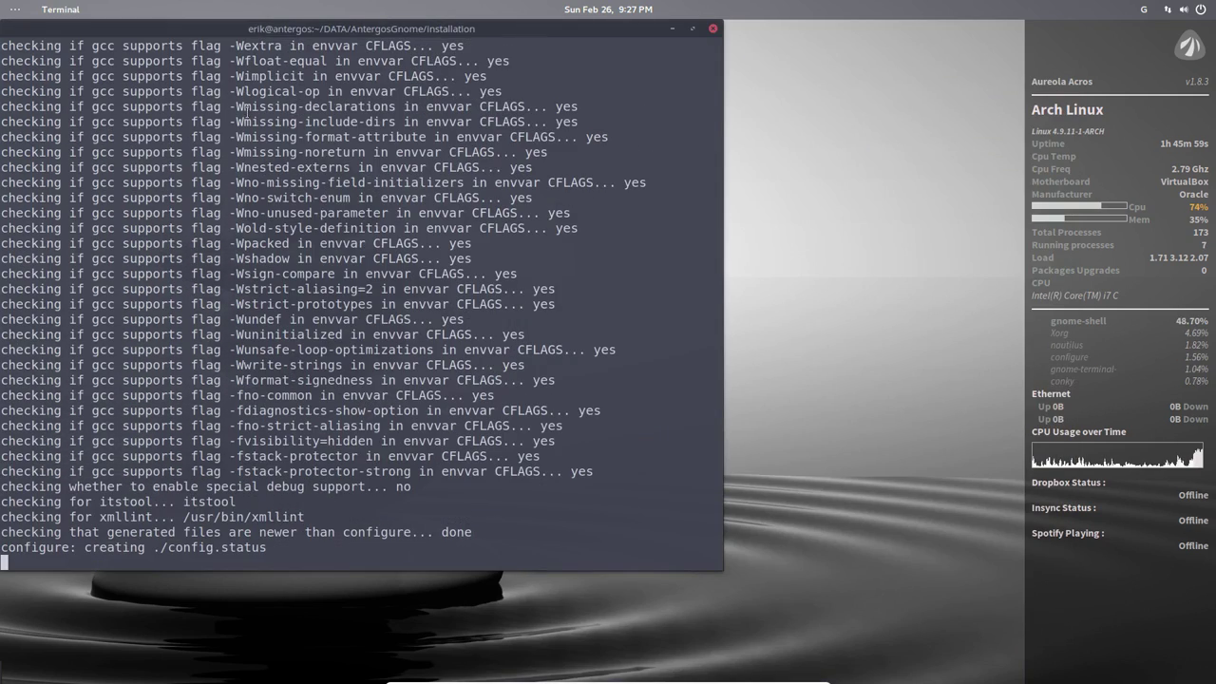
left_click_drag(334, 35, 513, 48)
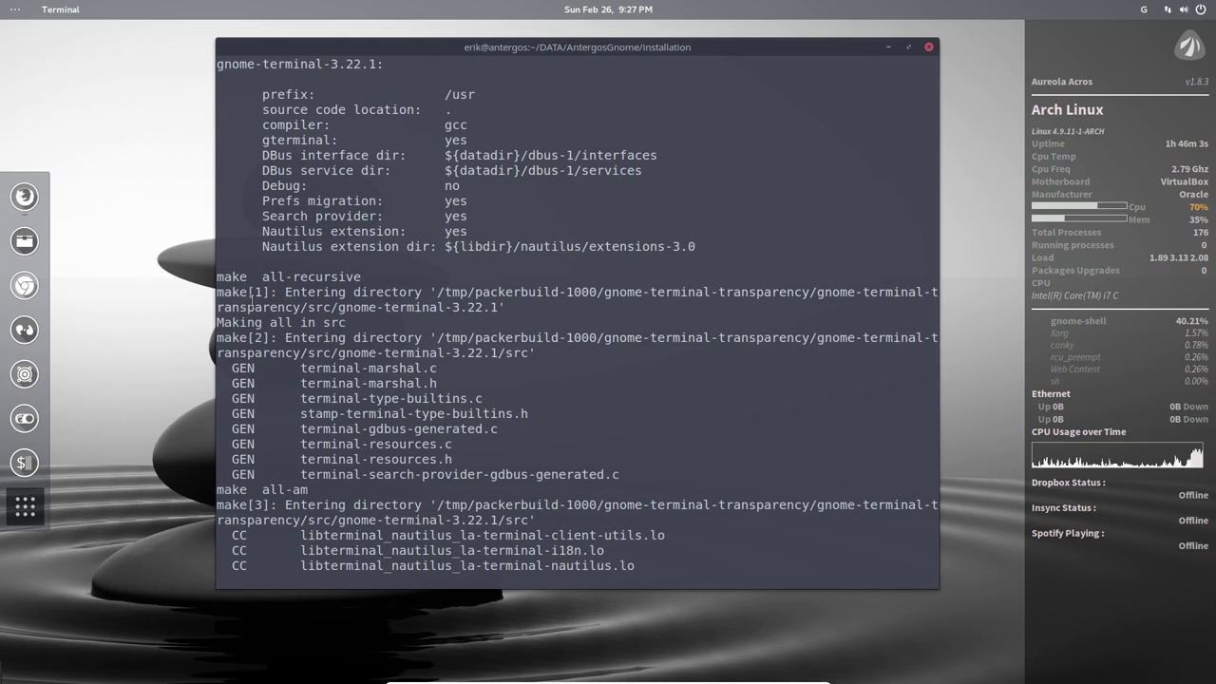
- Let Variety cycle wallpapers, and move the building terminal to the bottom-right and minimise it
left_click(116, 339)
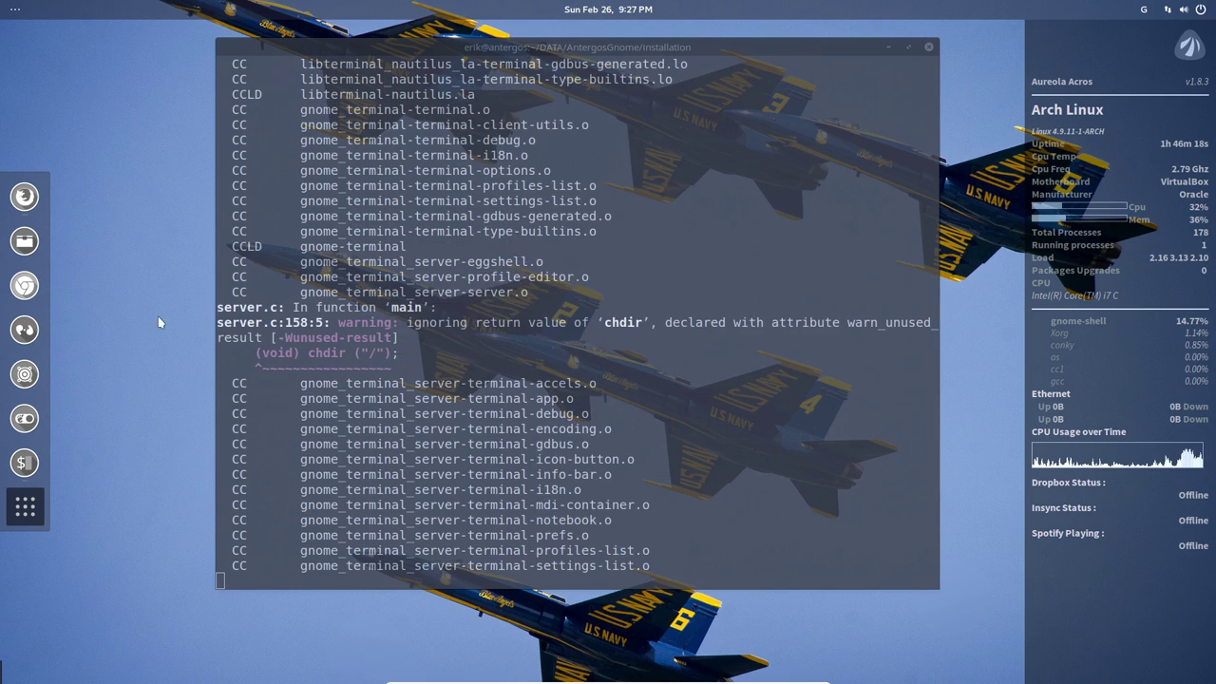
left_click(613, 54)
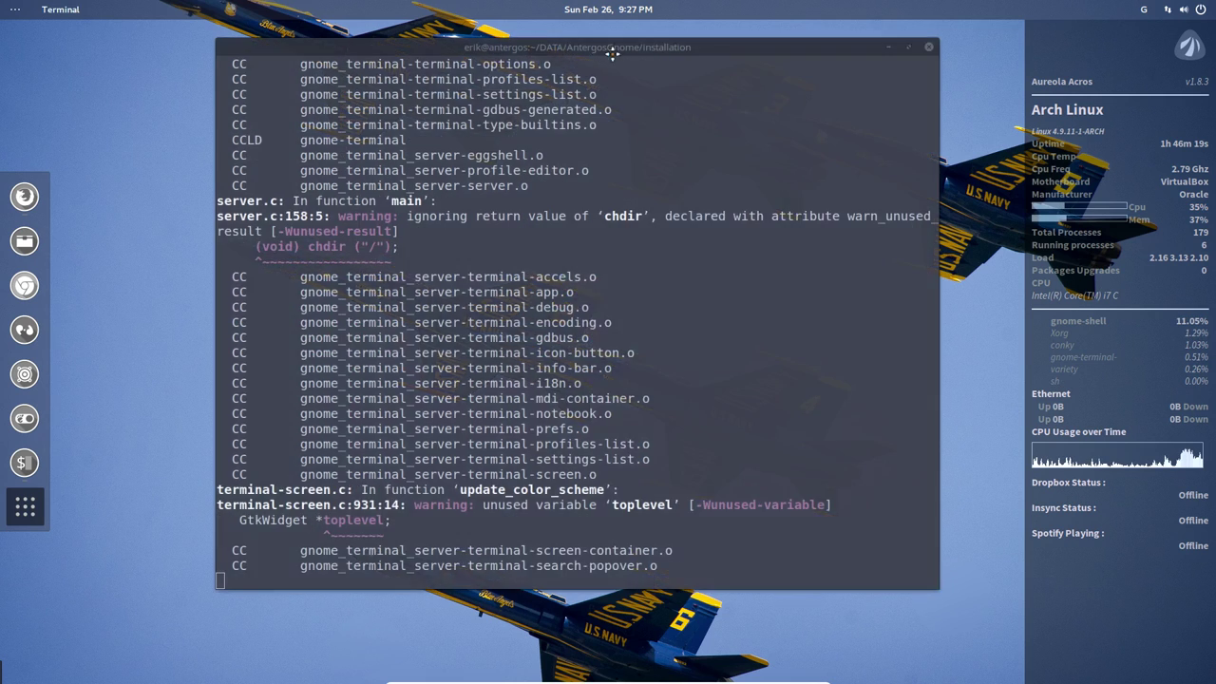
left_click_drag(613, 54, 1208, 678)
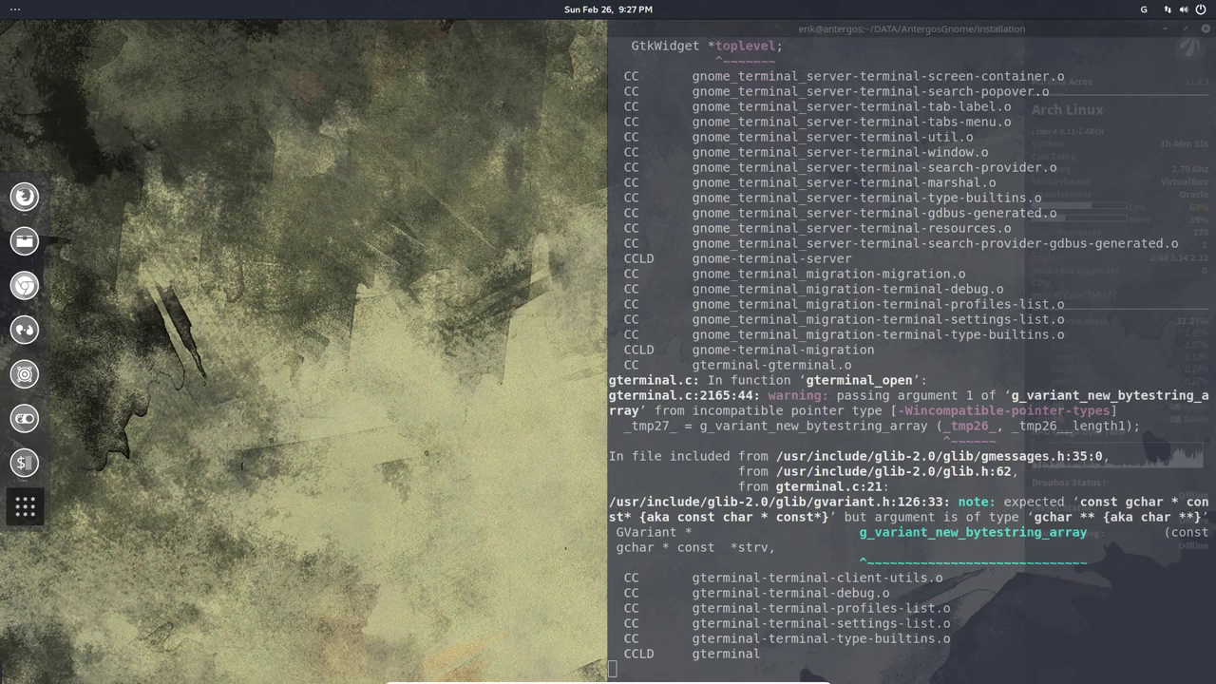
left_click(1167, 31)
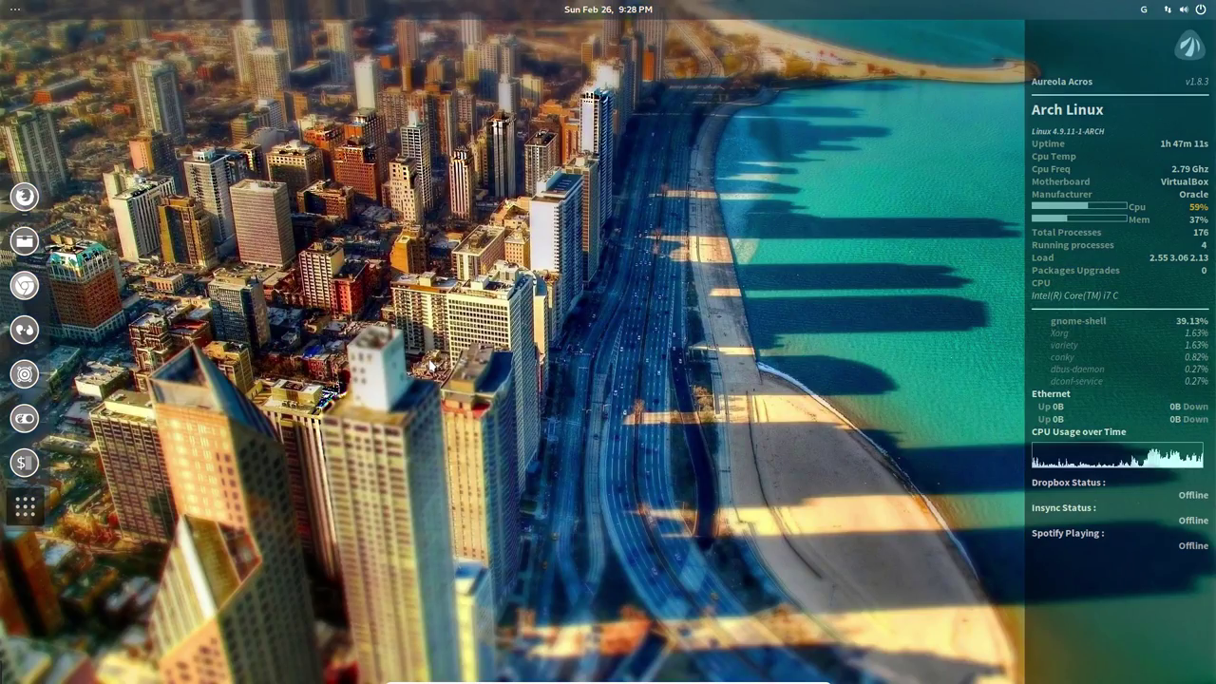
- Bring the installing terminal back to the front and close it once the install finishes
key("alt+Tab")
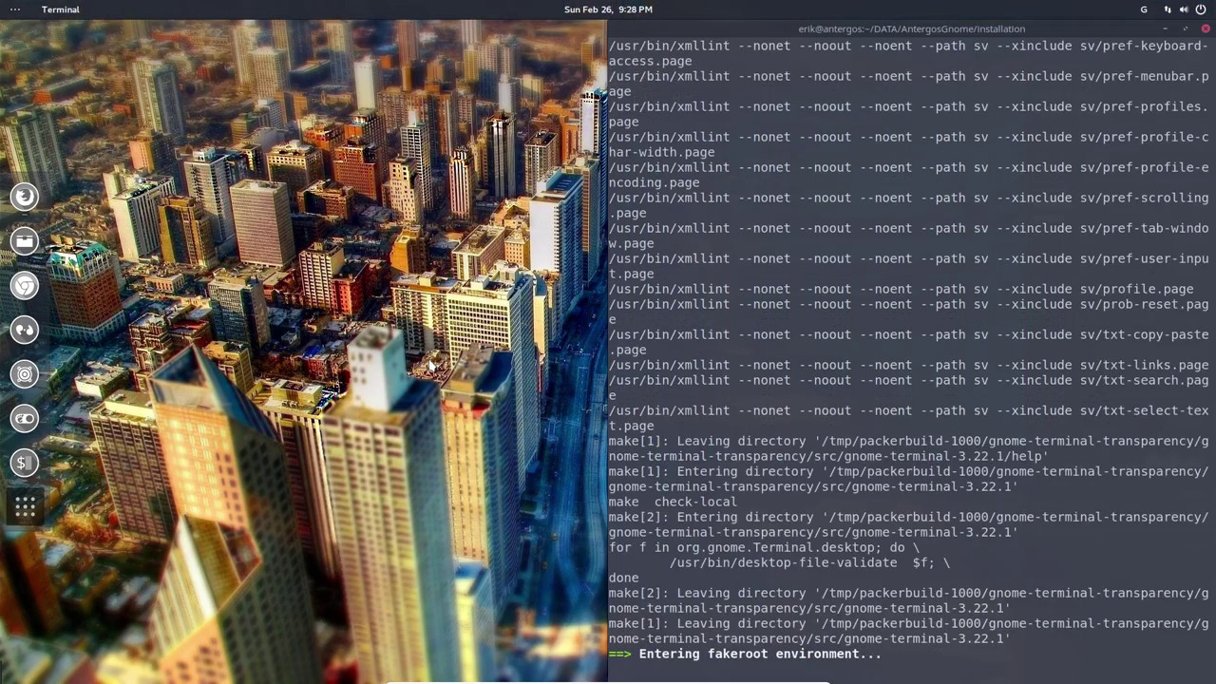
key("alt+Tab")
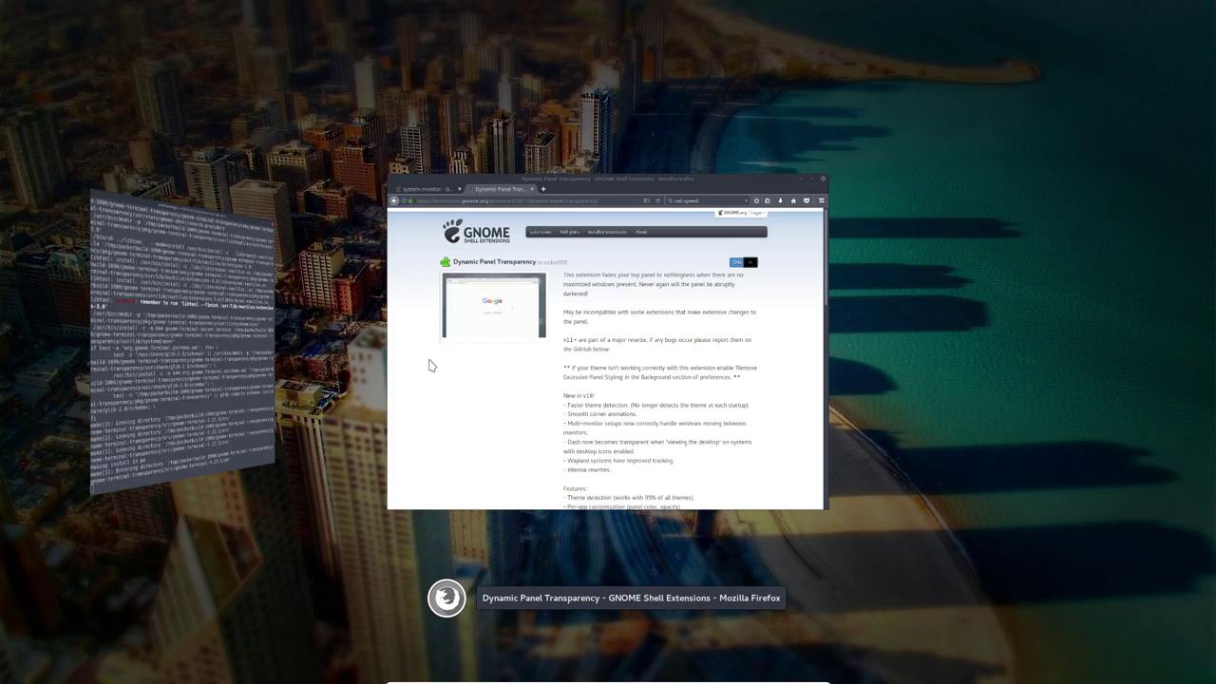
key("alt+Tab")
key("alt+Tab")
key("alt+Tab")
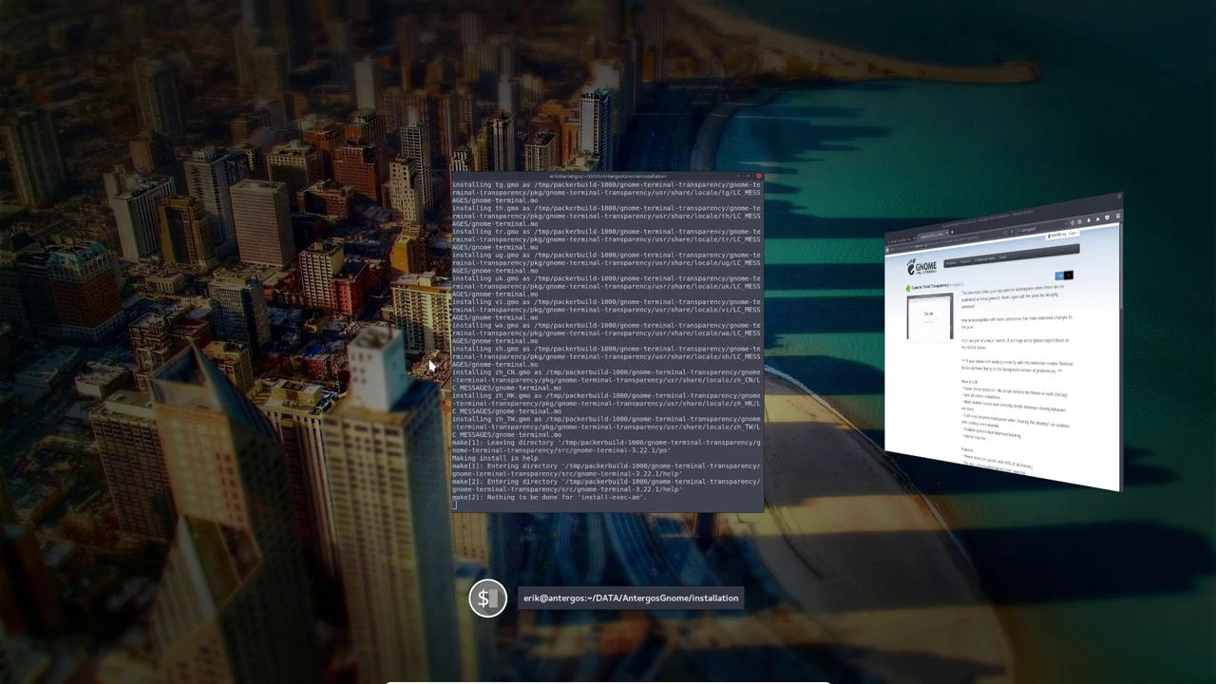
key("super")
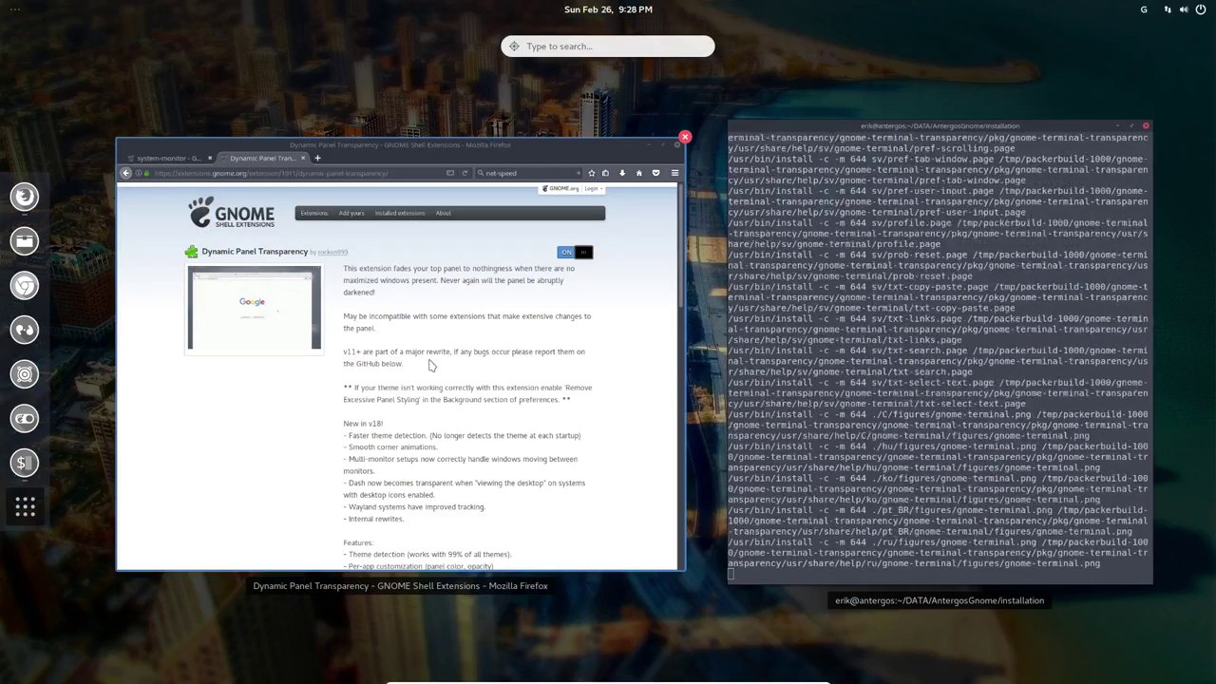
left_click(885, 513)
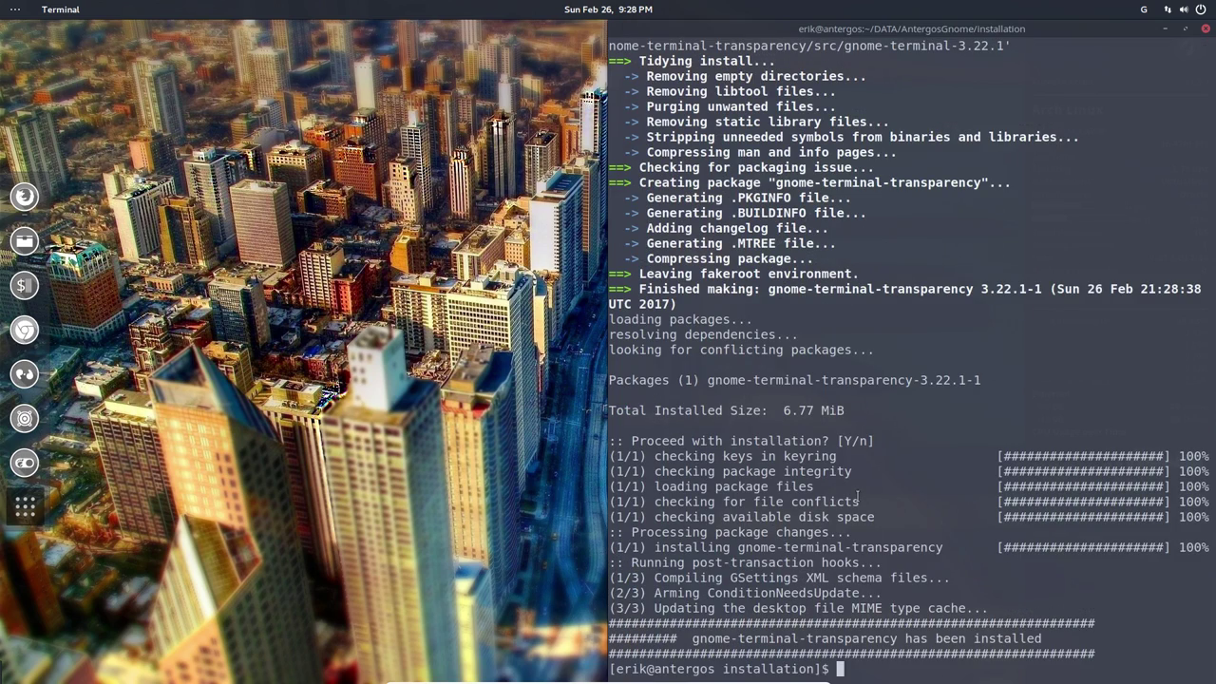
left_click(1205, 29)
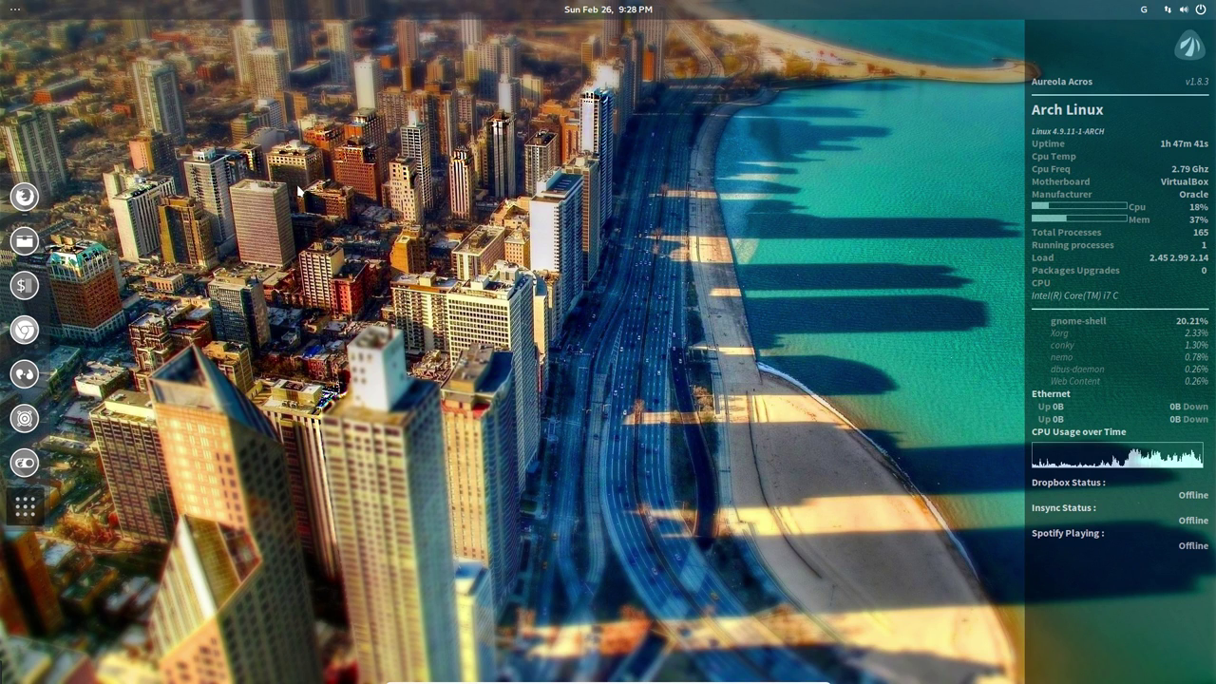
- In a new terminal's profile Colours settings, enable Transparent background and adjust its transparency slider
key("ctrl+alt+t")
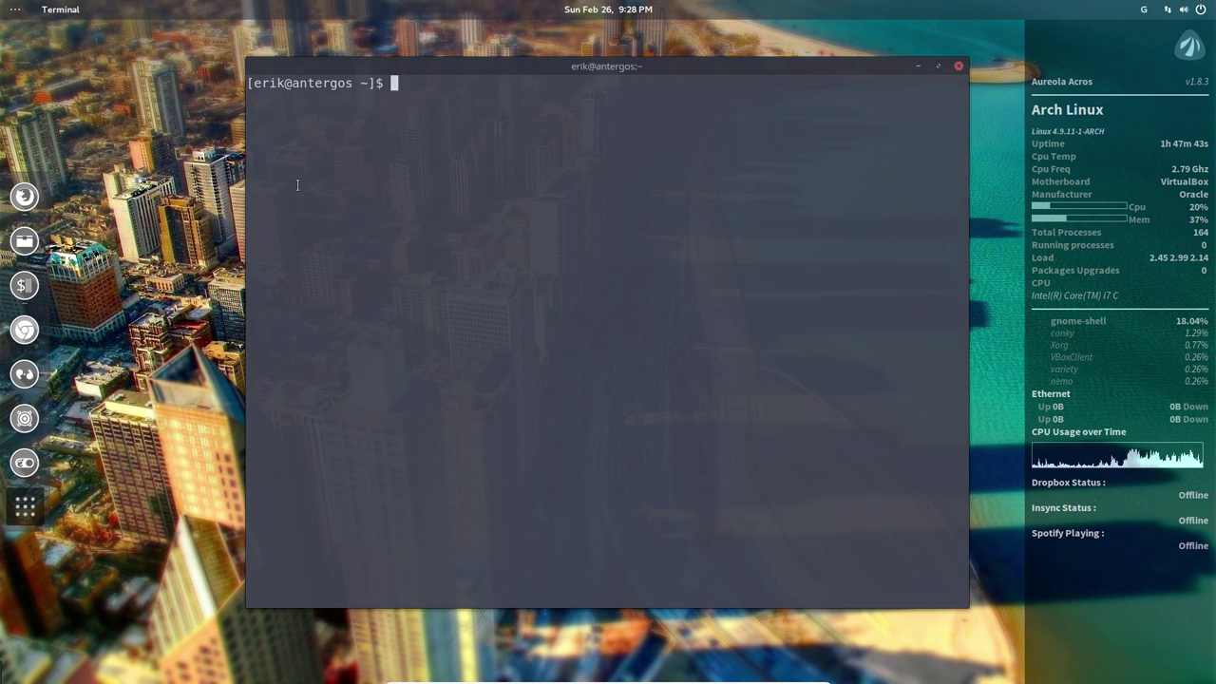
right_click(528, 175)
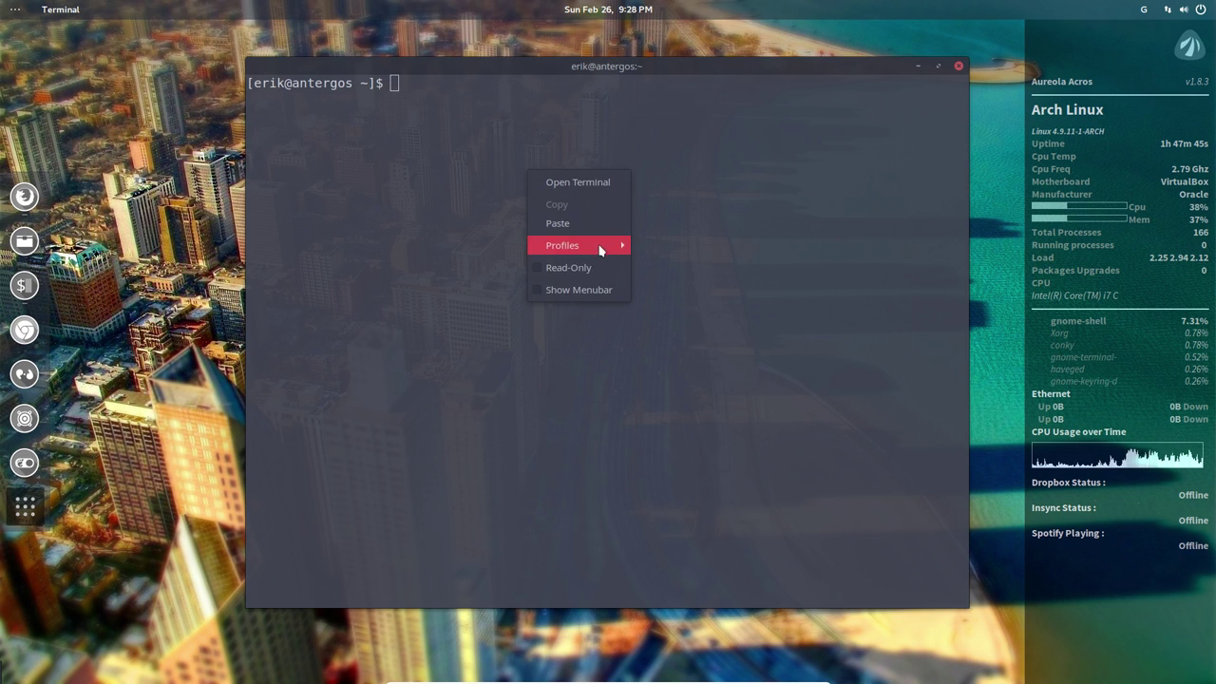
mouse_move(608, 245)
left_click(684, 269)
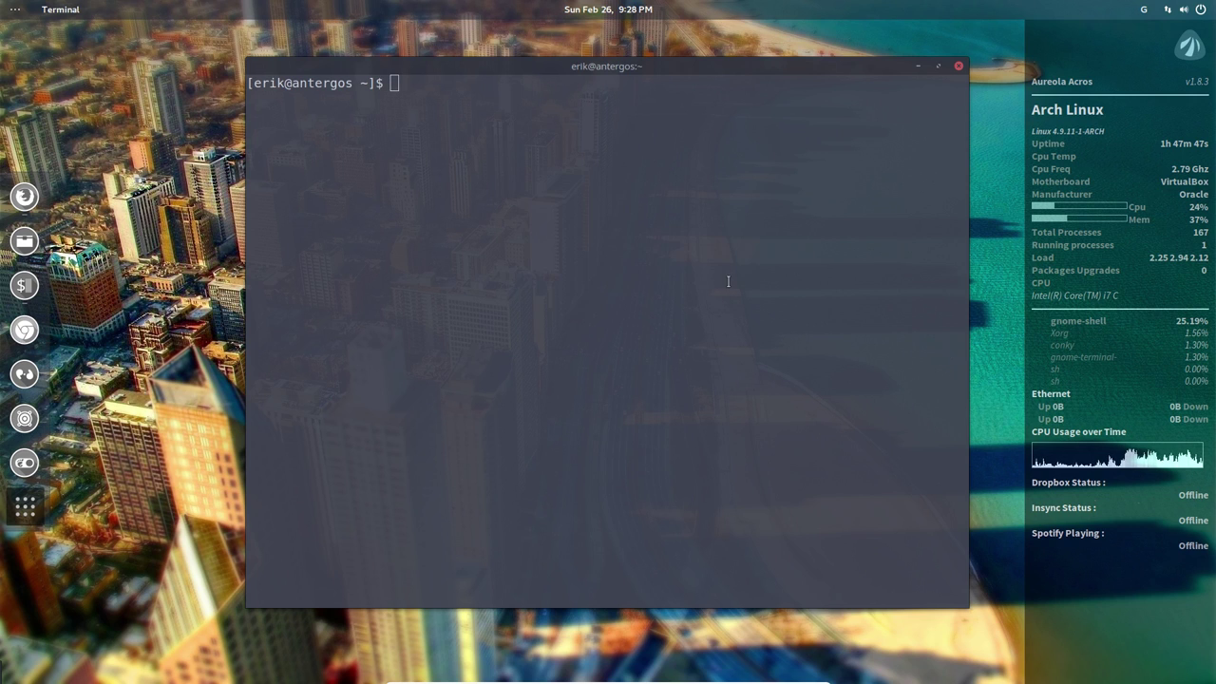
left_click(137, 55)
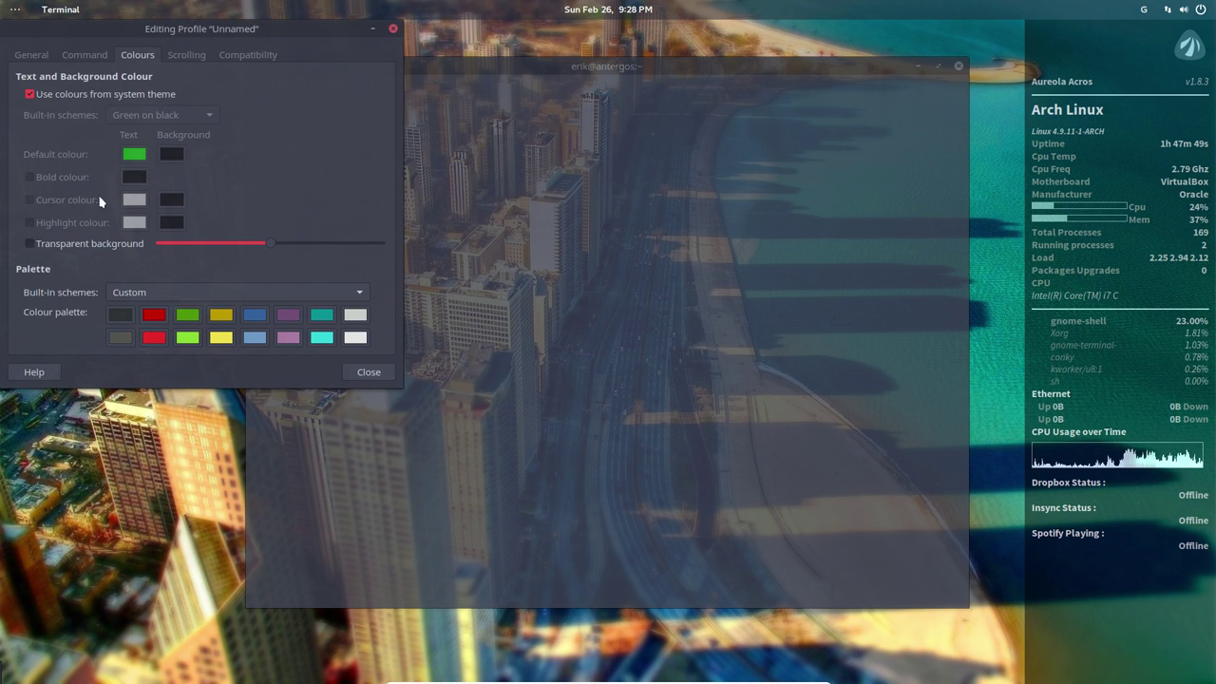
left_click(31, 244)
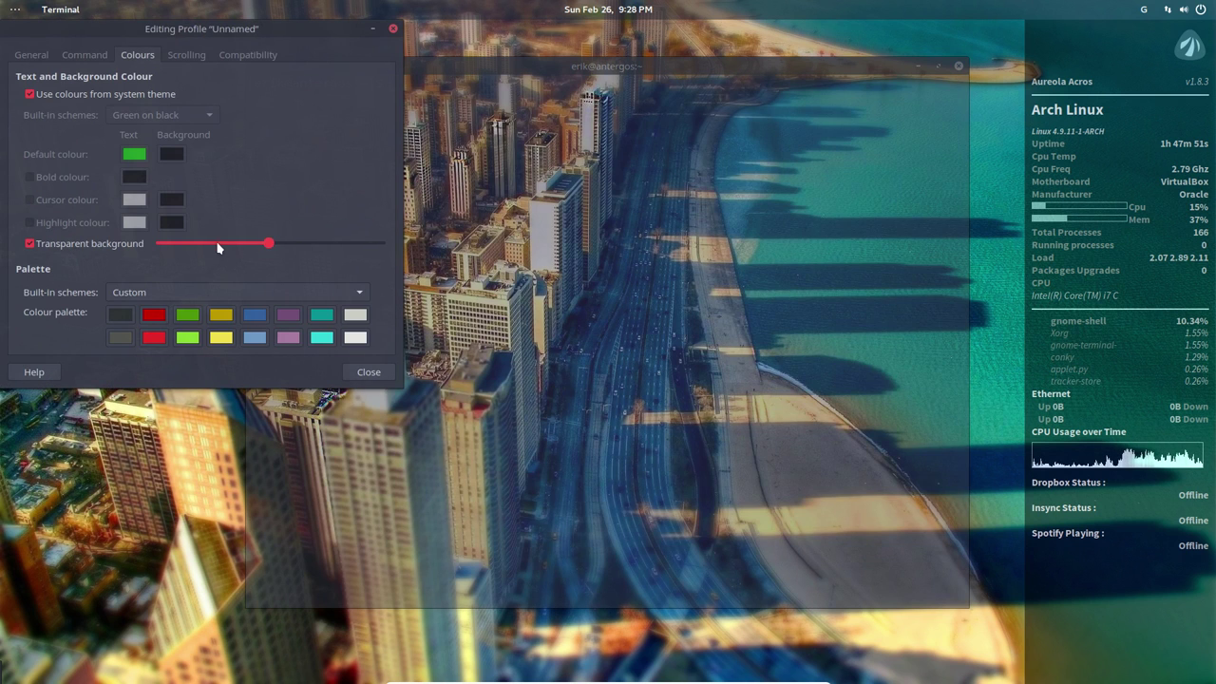
mouse_move(218, 247)
left_mouse_down()
mouse_move(204, 245)
mouse_move(279, 243)
mouse_move(180, 244)
mouse_move(219, 244)
left_mouse_up()
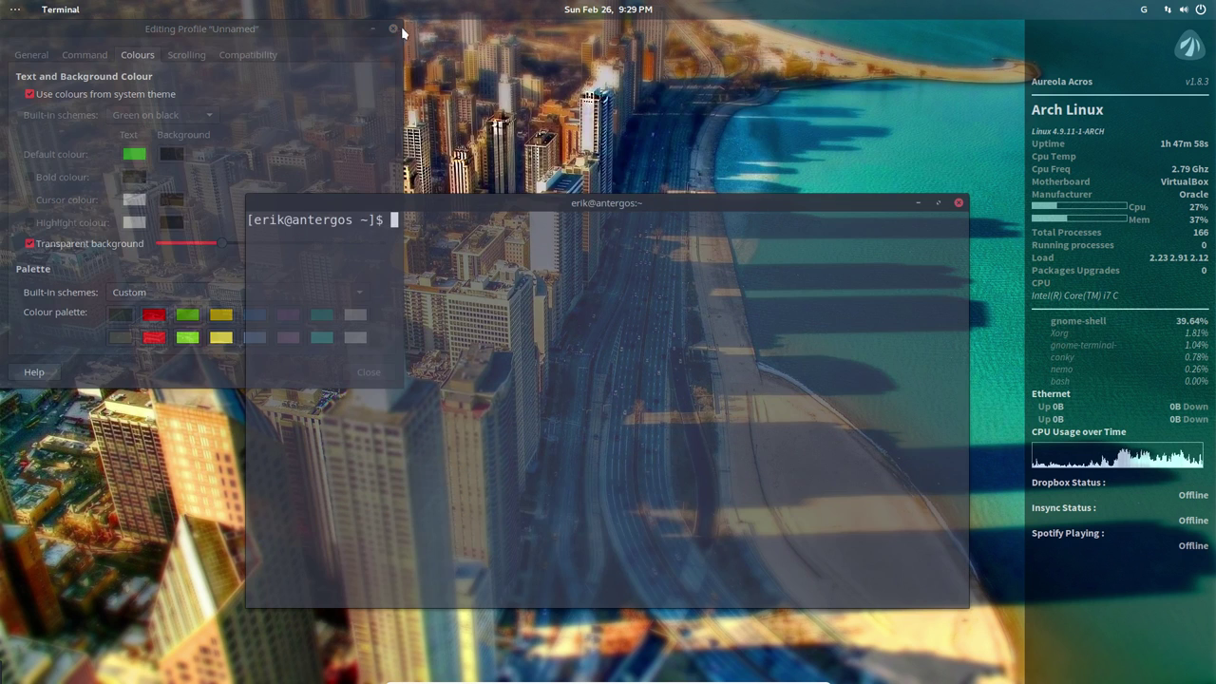
- Close the profile preferences, drag the terminal window higher, and unfocus it over the wallpaper
left_click(394, 29)
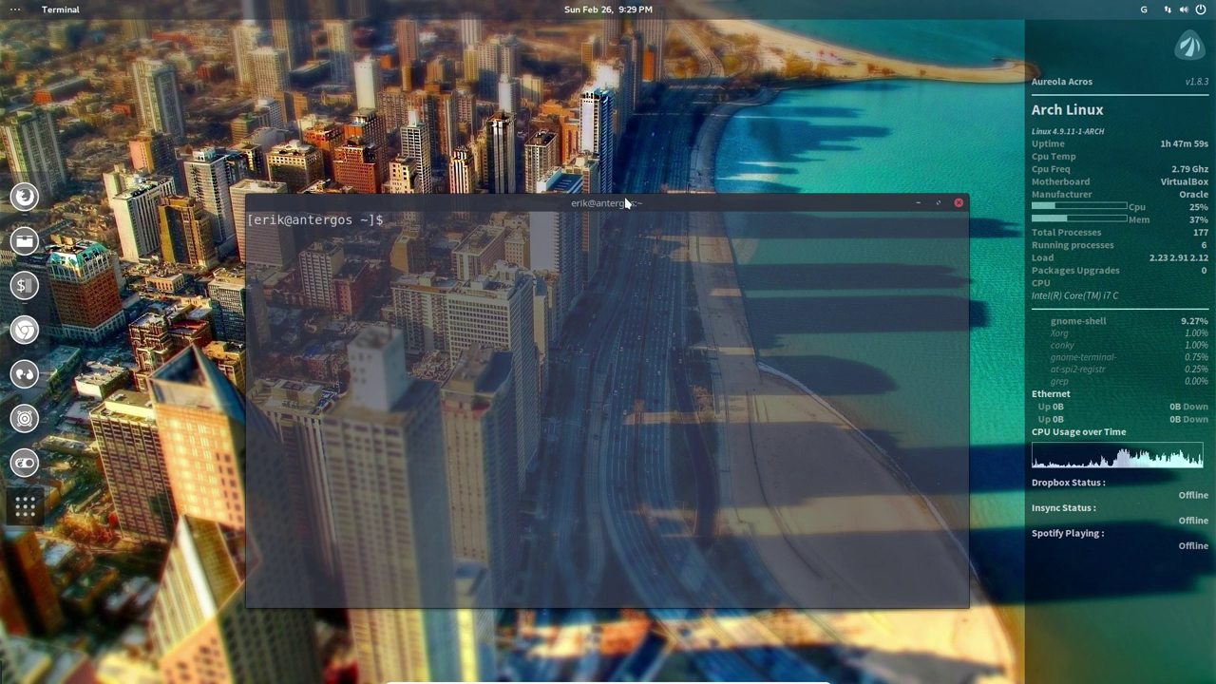
left_click_drag(624, 198, 605, 91)
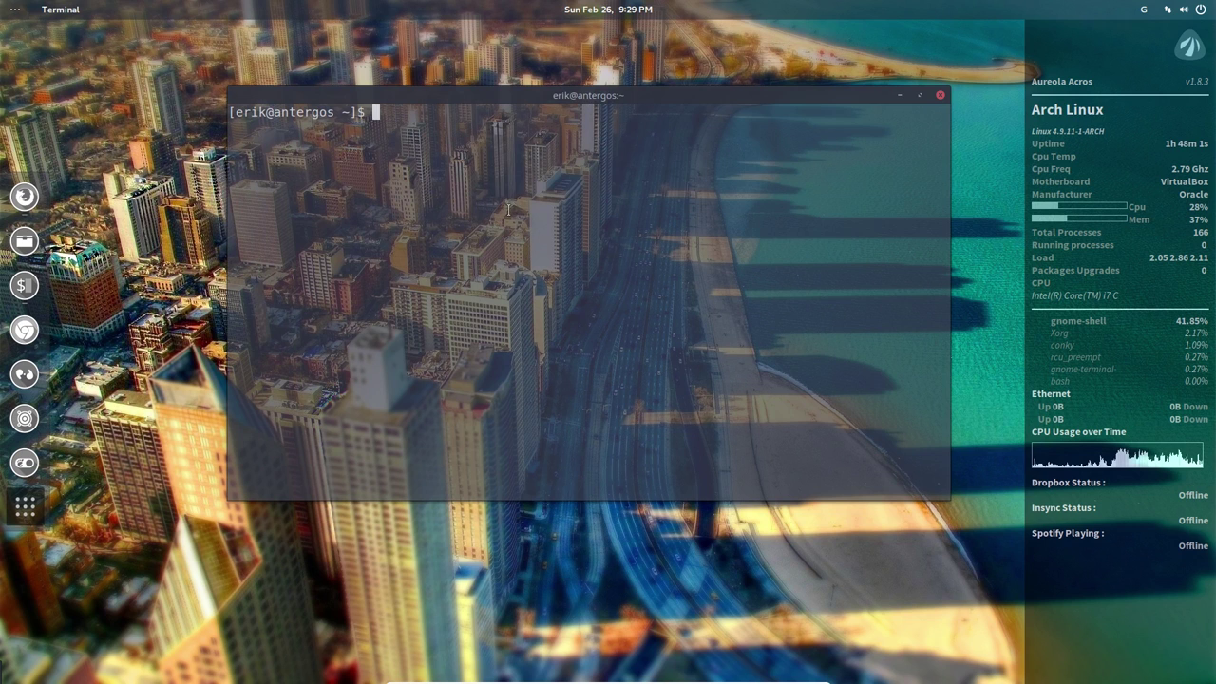
left_click(399, 540)
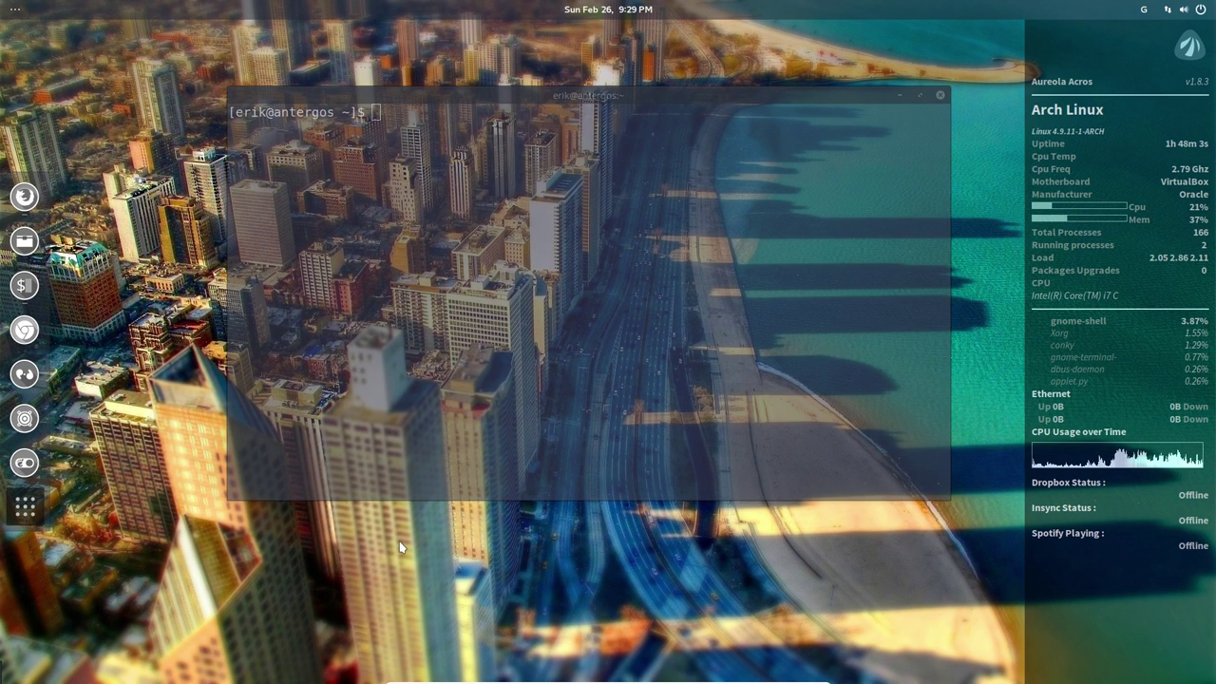